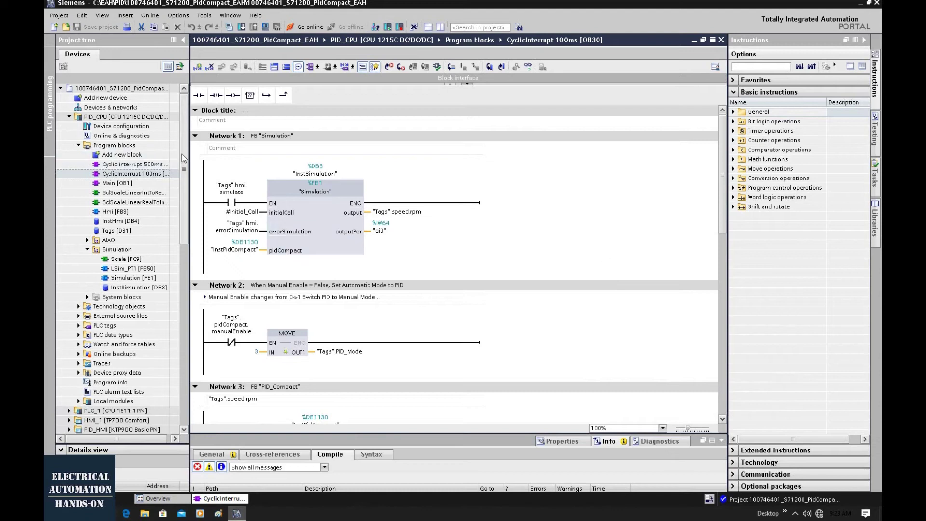
- Widen the project tree panel so the full names of PID_CPU's program blocks are readable
{"action": "left_click_drag", "start_coordinate": [189, 161], "coordinate": [265, 161]}
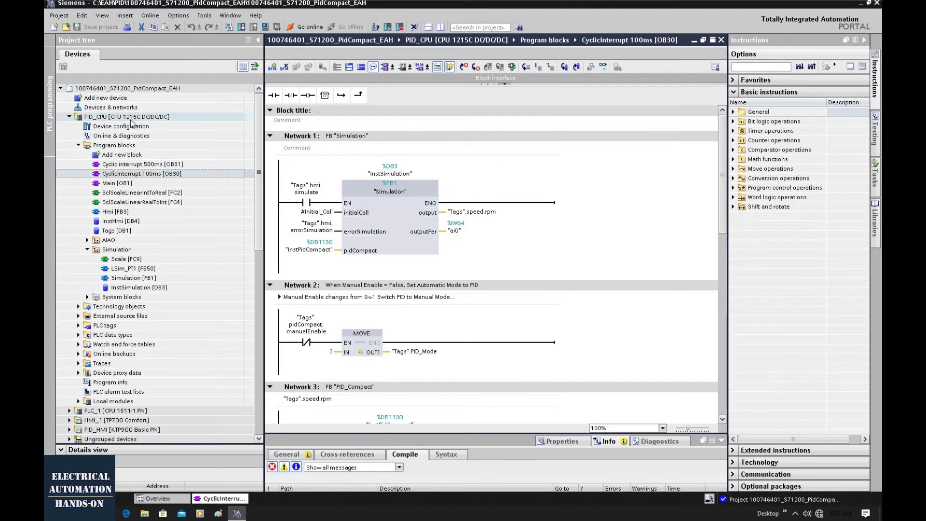
- Open PID_CPU's device configuration to show the CPU 1215C DC/DC/DC General properties
{"action": "double_click", "coordinate": [120, 126]}
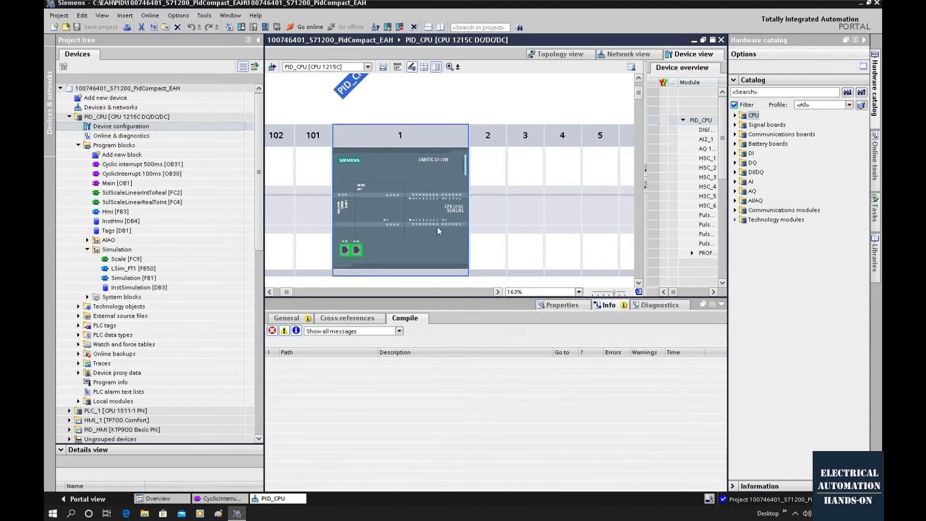
{"action": "mouse_move", "coordinate": [423, 187]}
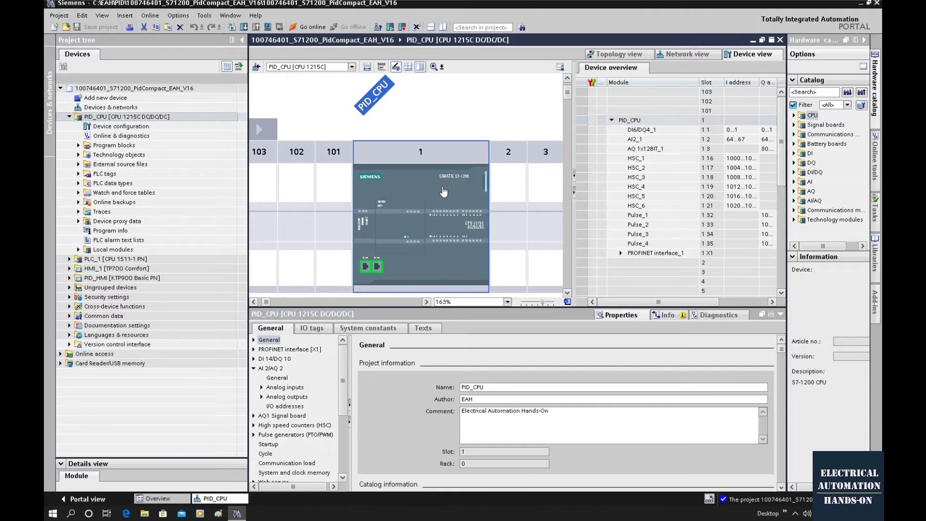
{"action": "left_click", "coordinate": [410, 178]}
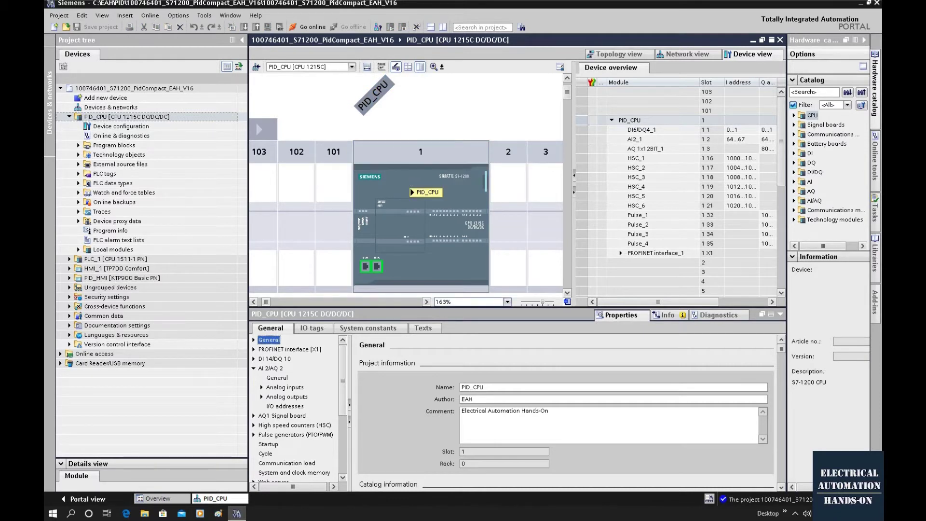
{"action": "left_click_drag", "start_coordinate": [449, 309], "coordinate": [449, 257]}
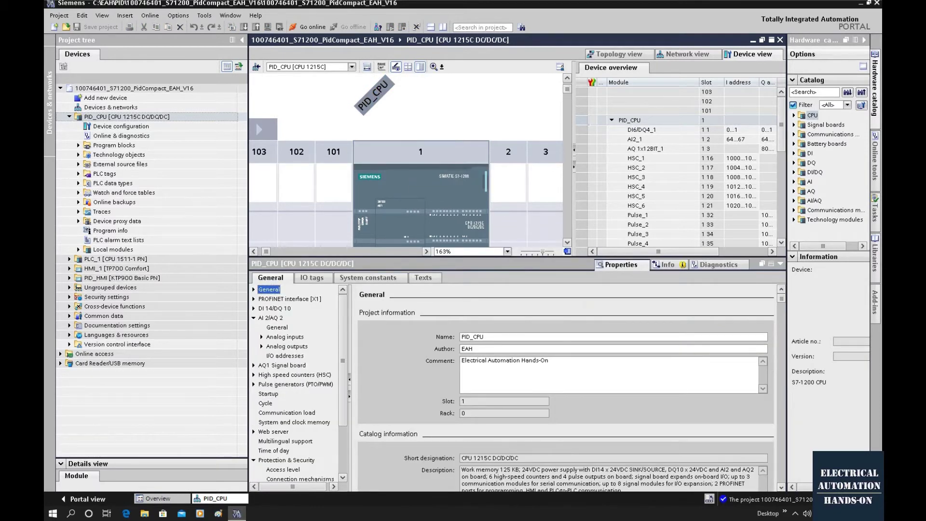
{"action": "scroll", "coordinate": [564, 386], "scroll_direction": "down", "scroll_amount": 3}
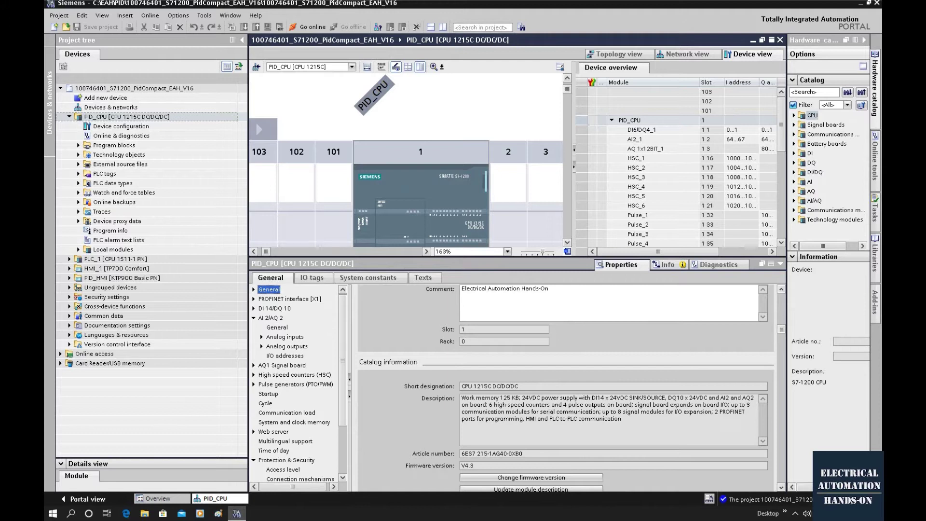
{"action": "scroll", "coordinate": [459, 193], "scroll_direction": "down", "scroll_amount": 2}
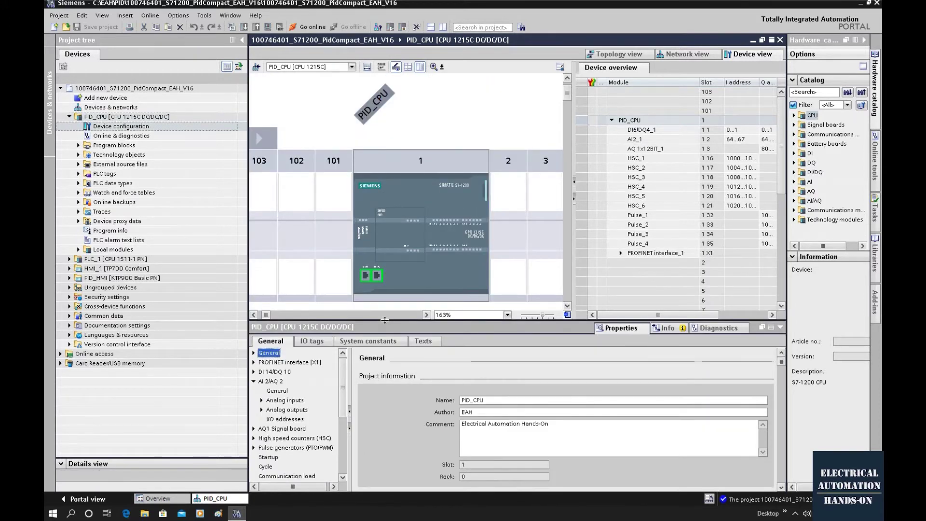
{"action": "left_click_drag", "start_coordinate": [387, 322], "coordinate": [378, 197]}
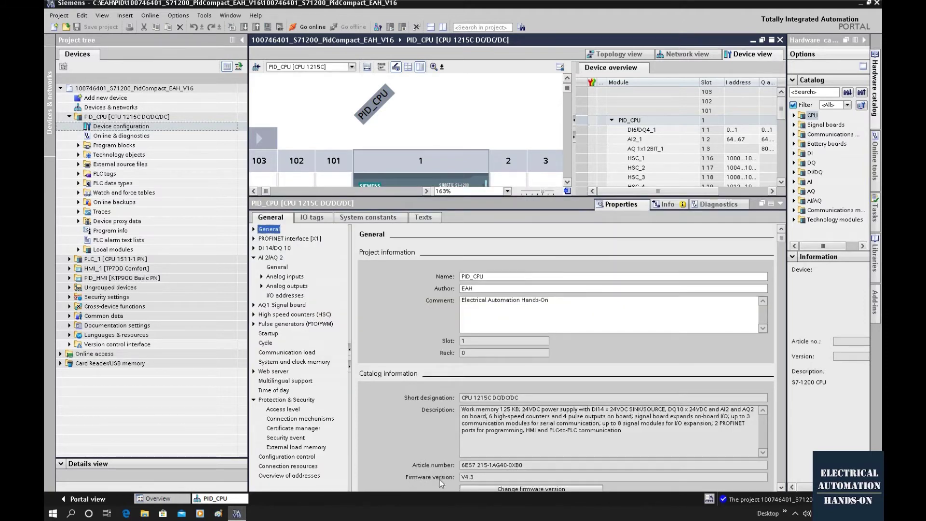
{"action": "double_click", "coordinate": [467, 477]}
{"action": "left_click", "coordinate": [481, 113]}
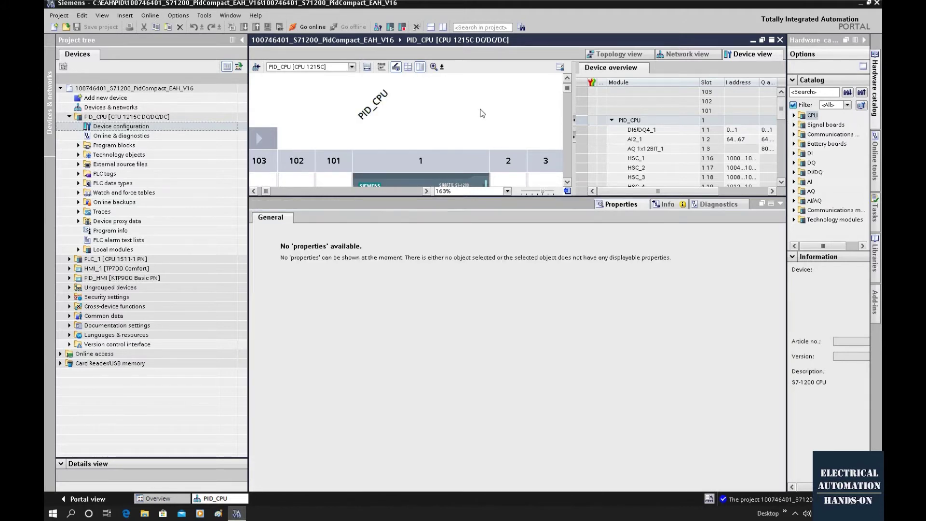
{"action": "left_click", "coordinate": [426, 187]}
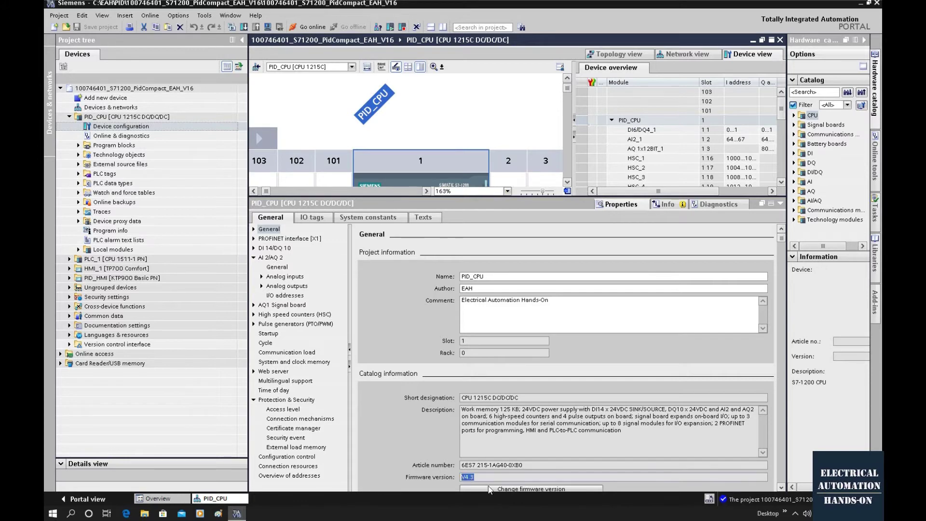
{"action": "left_click", "coordinate": [513, 111]}
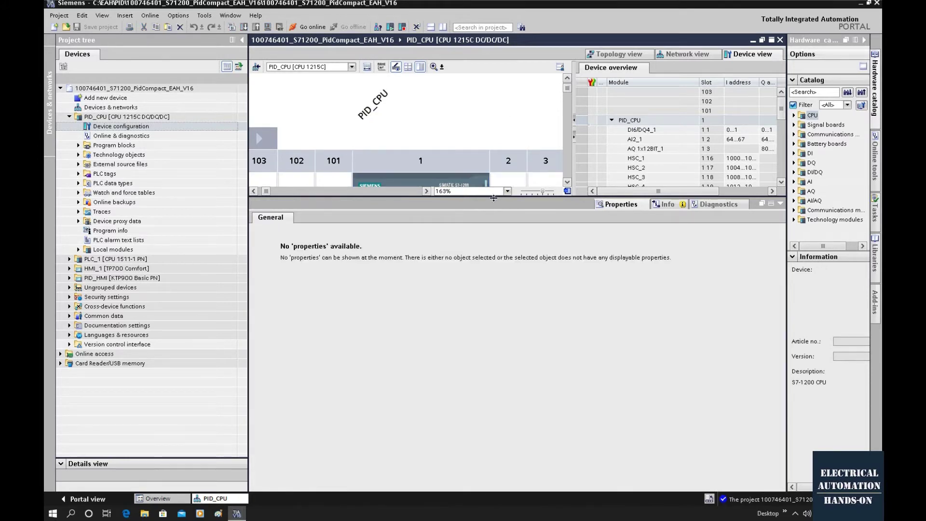
{"action": "left_click_drag", "start_coordinate": [492, 196], "coordinate": [489, 288]}
{"action": "scroll", "coordinate": [476, 106], "scroll_direction": "down", "scroll_amount": 3}
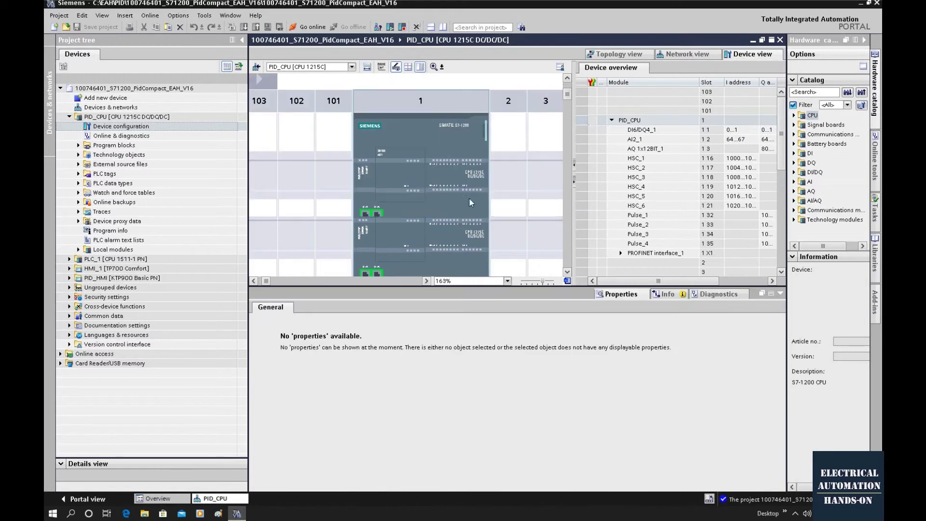
{"action": "left_click", "coordinate": [466, 132]}
- Change the CPU to CPU 1215C DC/DC/DC 6ES7 215-1AG40-0XB0 with firmware version V4.4
{"action": "right_click", "coordinate": [465, 132]}
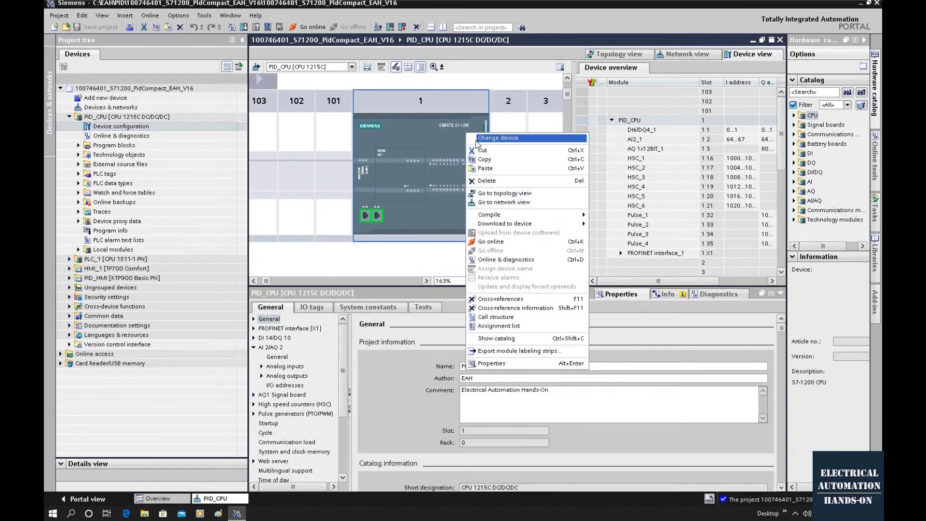
{"action": "left_click", "coordinate": [475, 140]}
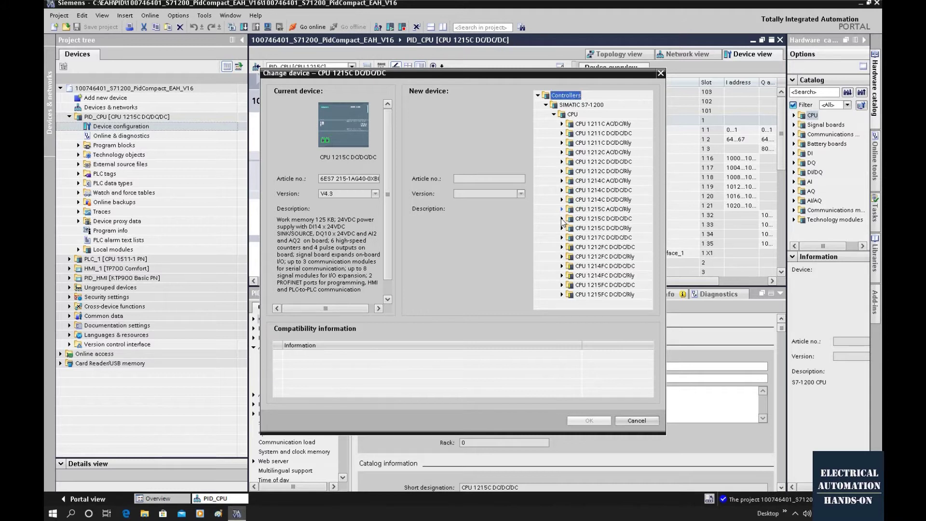
{"action": "left_click", "coordinate": [562, 219]}
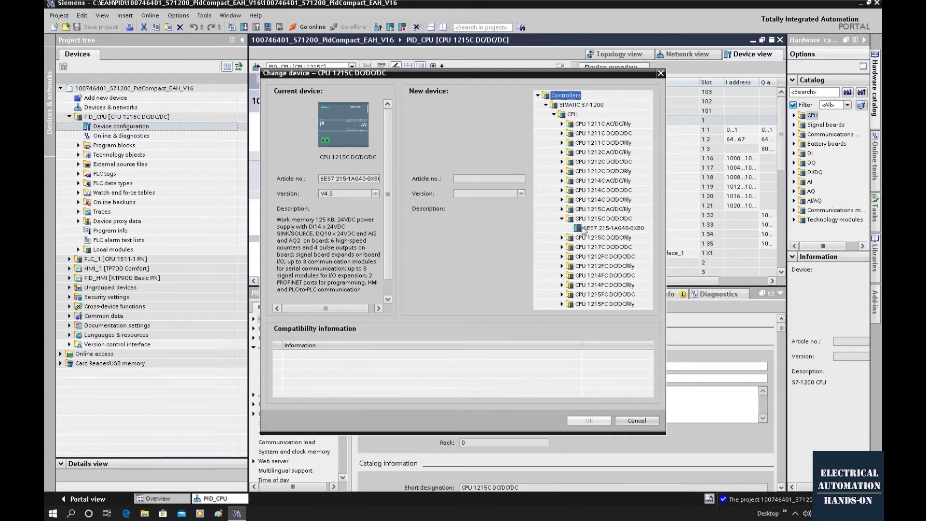
{"action": "left_click", "coordinate": [584, 228]}
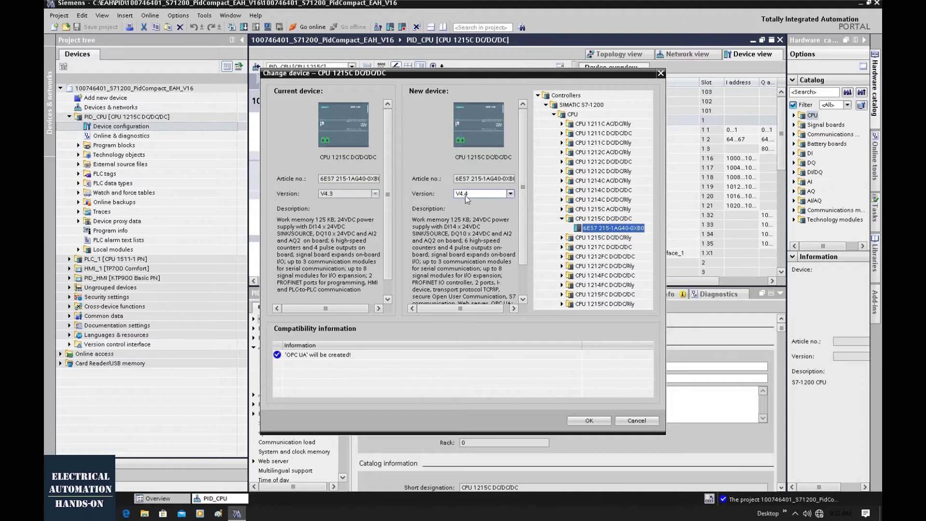
{"action": "left_click", "coordinate": [511, 194]}
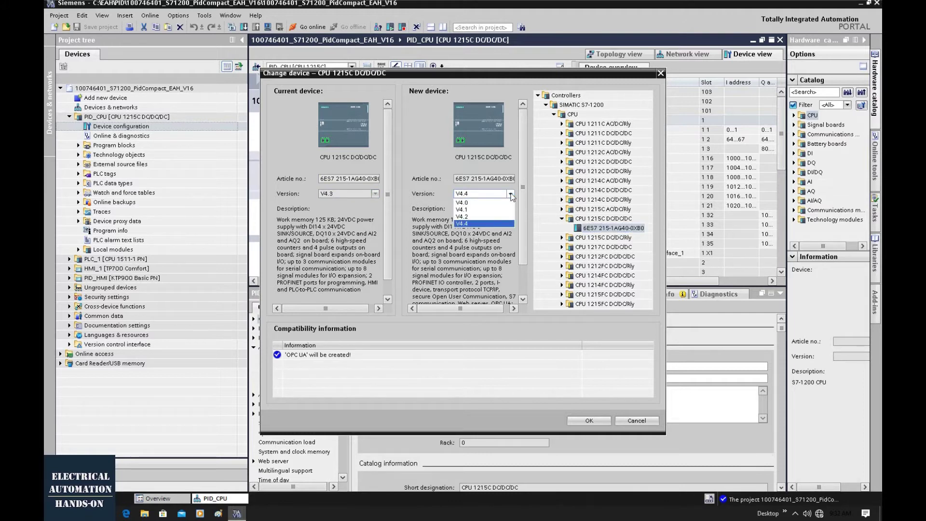
{"action": "left_click", "coordinate": [462, 224]}
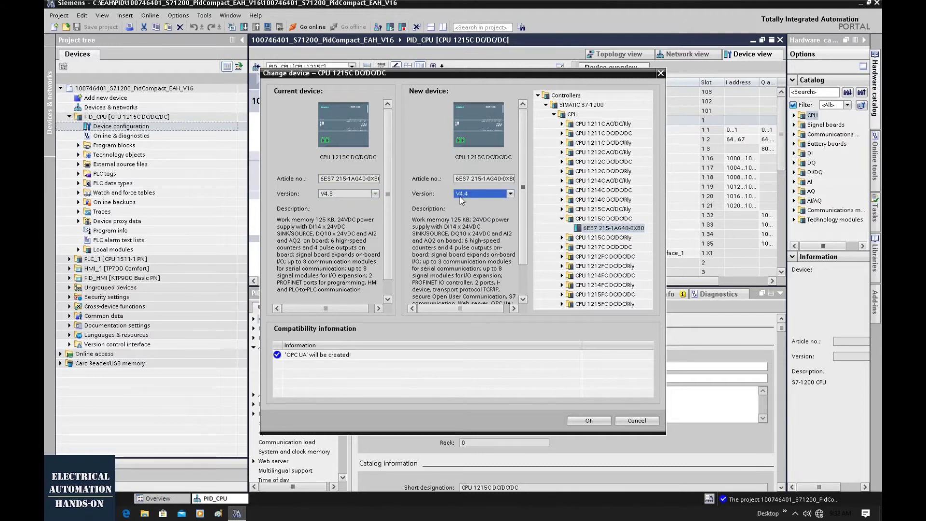
{"action": "left_click", "coordinate": [576, 422]}
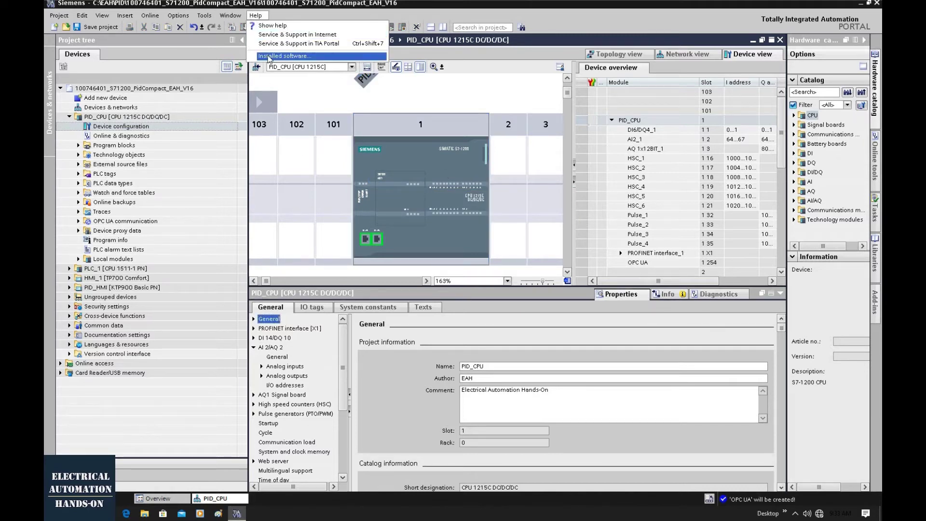
- Check the installed software is V16 Update 1, then confirm the CPU firmware reads V4.4
{"action": "key", "text": "Return"}
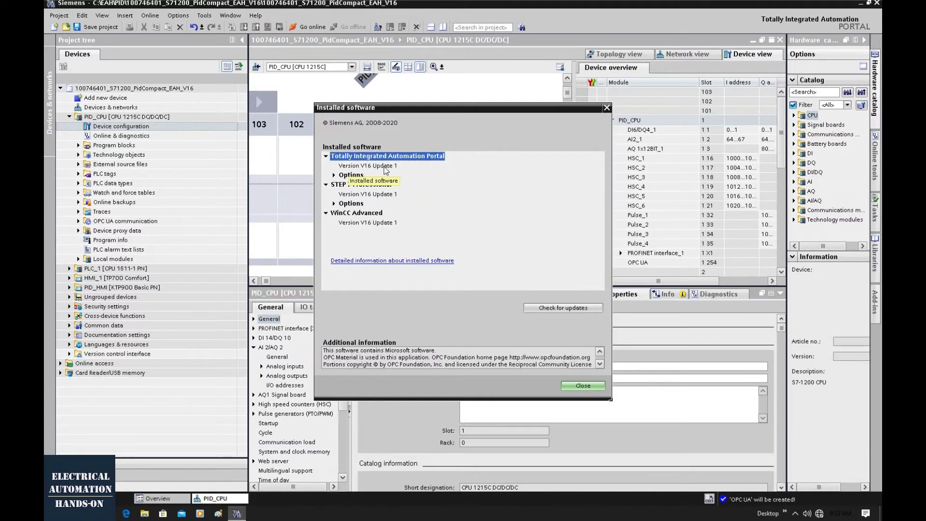
{"action": "left_click", "coordinate": [607, 107]}
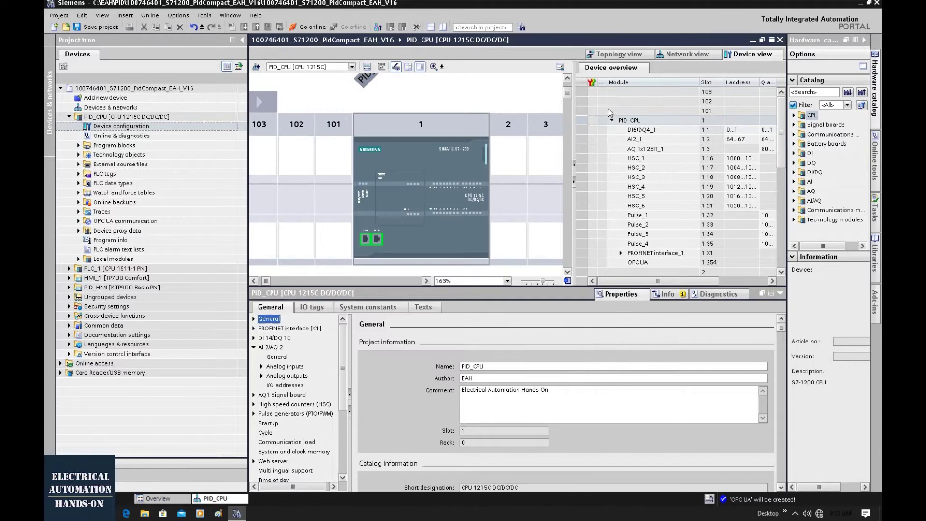
{"action": "left_click", "coordinate": [419, 179]}
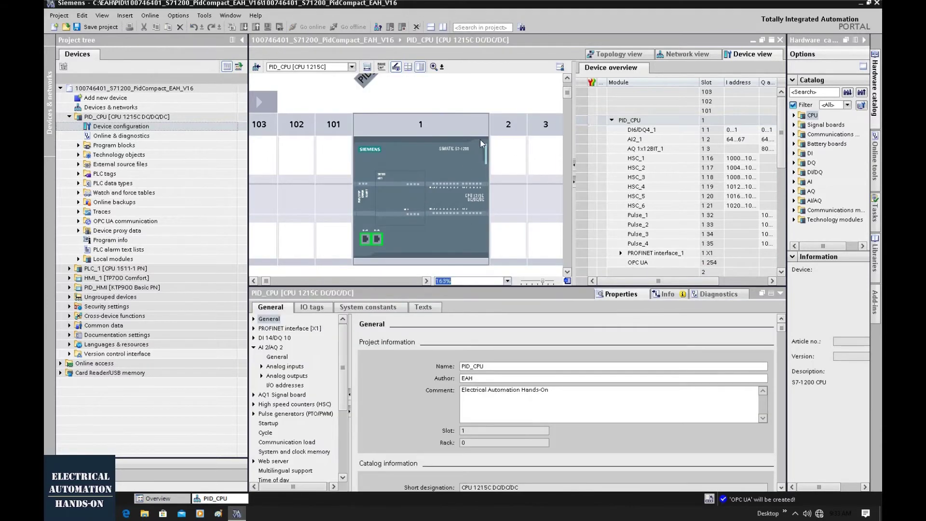
{"action": "scroll", "coordinate": [420, 165], "scroll_direction": "up", "scroll_amount": 2}
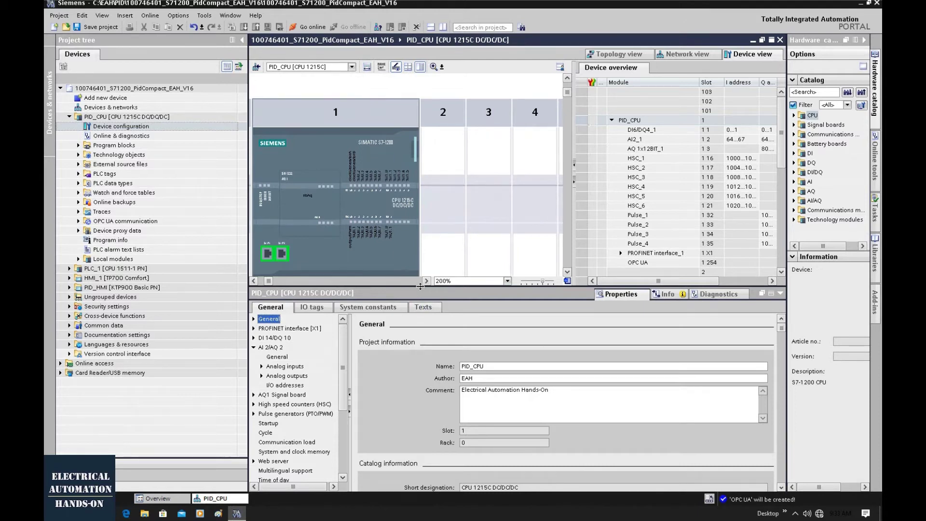
{"action": "left_click_drag", "start_coordinate": [425, 288], "coordinate": [425, 189]}
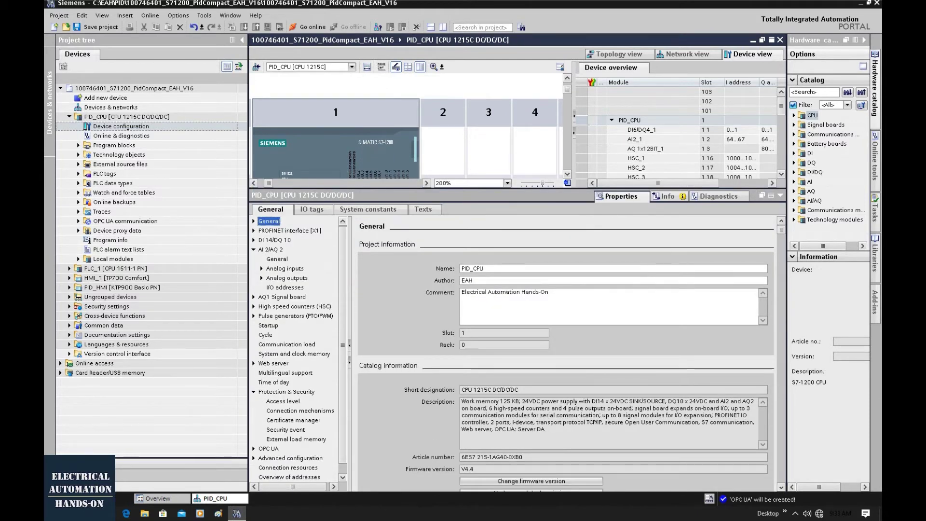
{"action": "double_click", "coordinate": [468, 469]}
{"action": "left_click", "coordinate": [341, 288]}
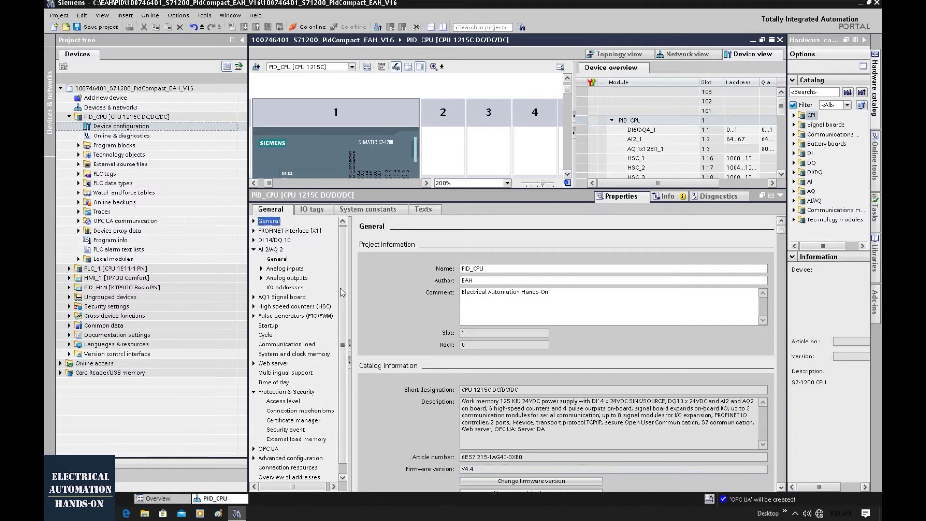
- Tick 'Activate OPC UA server' under OPC UA > Server and acknowledge the security note
{"action": "scroll", "coordinate": [343, 285], "scroll_direction": "down", "scroll_amount": 1}
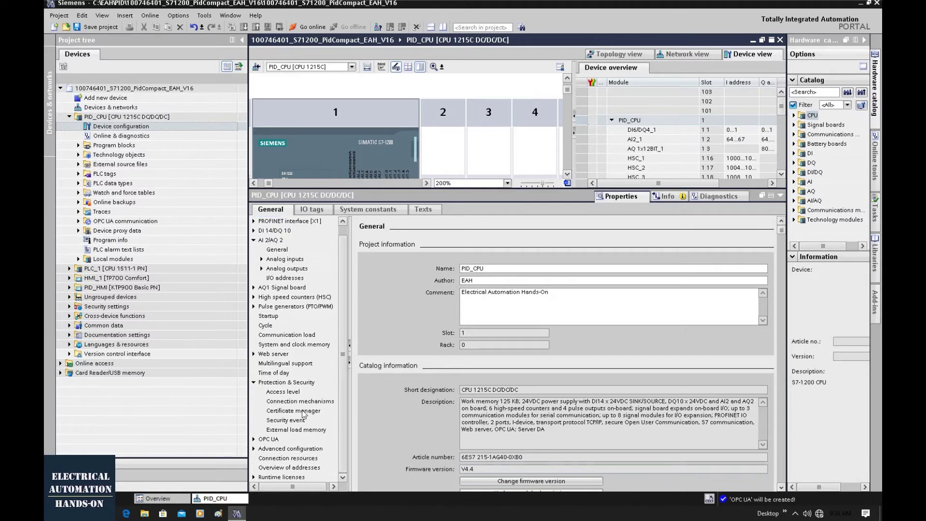
{"action": "left_click", "coordinate": [269, 439]}
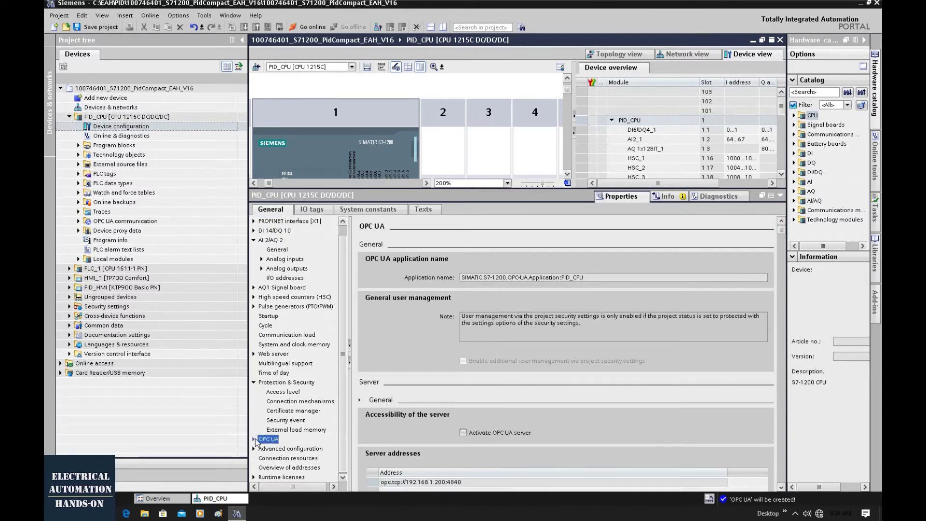
{"action": "left_click", "coordinate": [254, 440]}
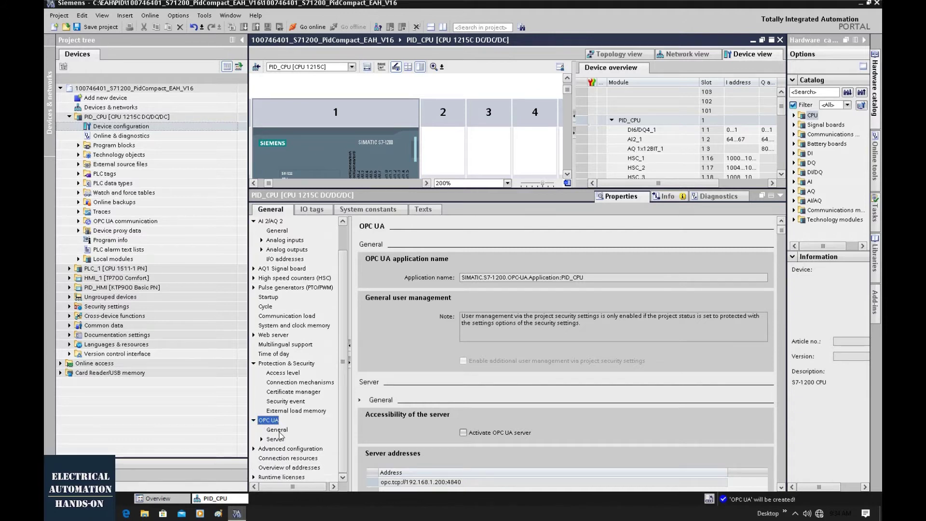
{"action": "left_click", "coordinate": [278, 431]}
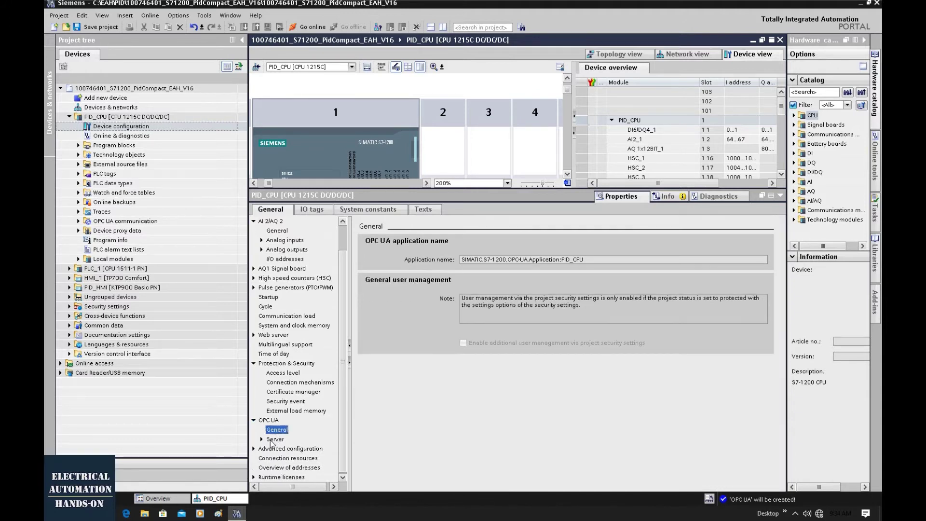
{"action": "left_click", "coordinate": [274, 439]}
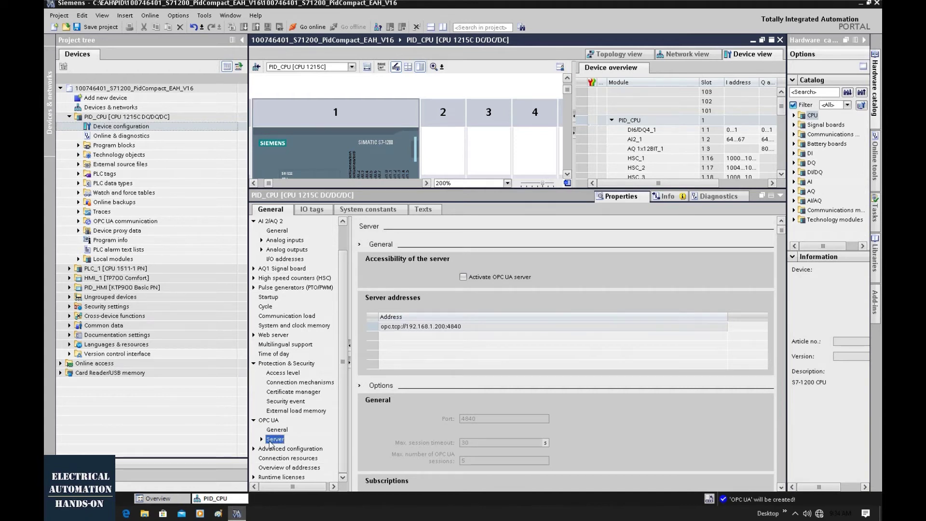
{"action": "left_click", "coordinate": [464, 279]}
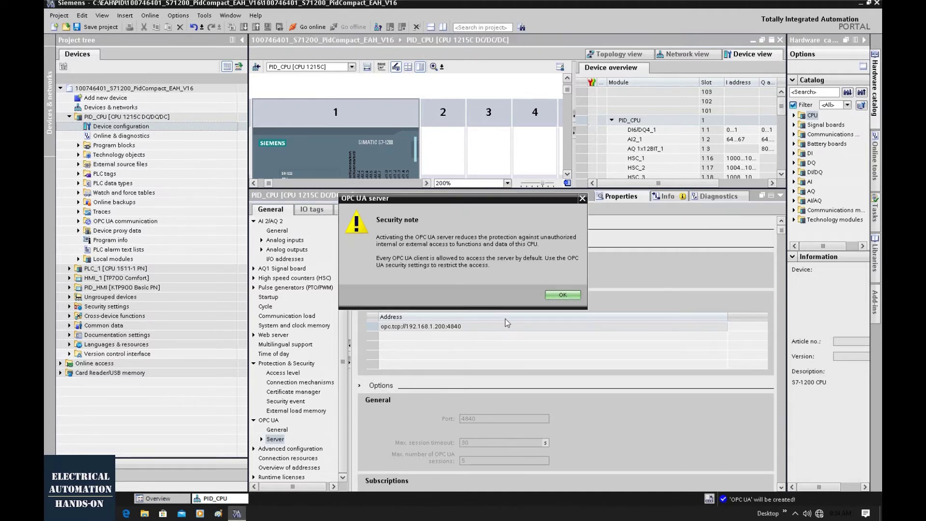
{"action": "left_click", "coordinate": [569, 294]}
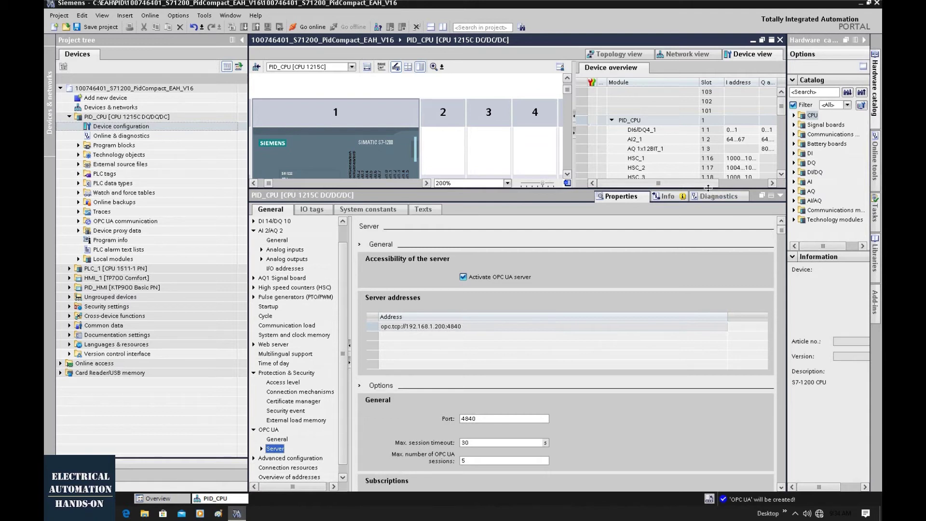
- Review server port 4840 and the No security and Basic256Sha256 security policies
{"action": "left_click_drag", "start_coordinate": [708, 187], "coordinate": [708, 130]}
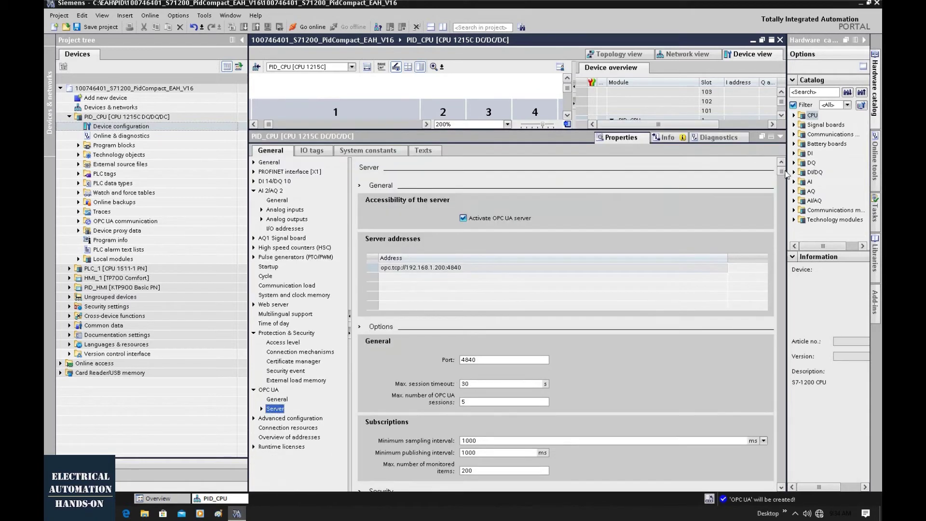
{"action": "scroll", "coordinate": [786, 174], "scroll_direction": "down", "scroll_amount": 5}
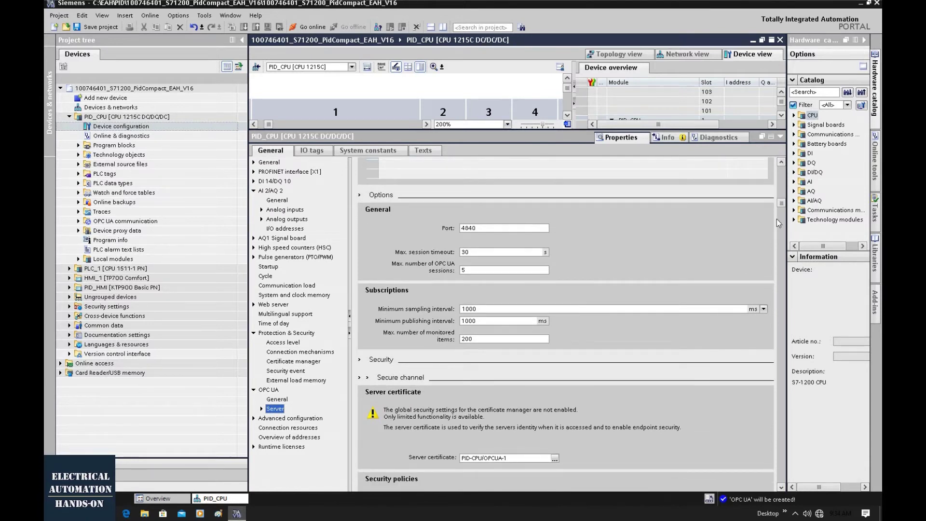
{"action": "left_click_drag", "start_coordinate": [782, 205], "coordinate": [781, 246]}
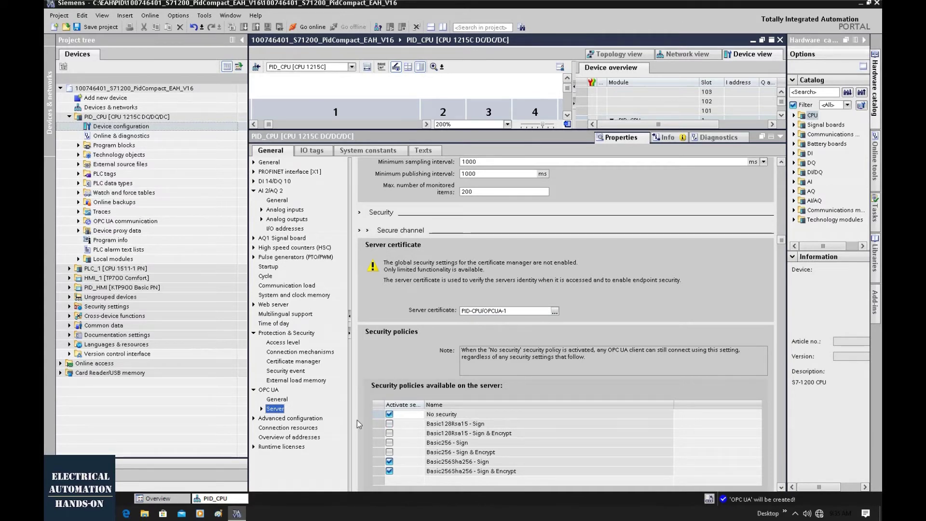
- Set the purchased runtime license type to SIMATIC OPC UA S7-1200 basic
{"action": "left_click", "coordinate": [296, 447]}
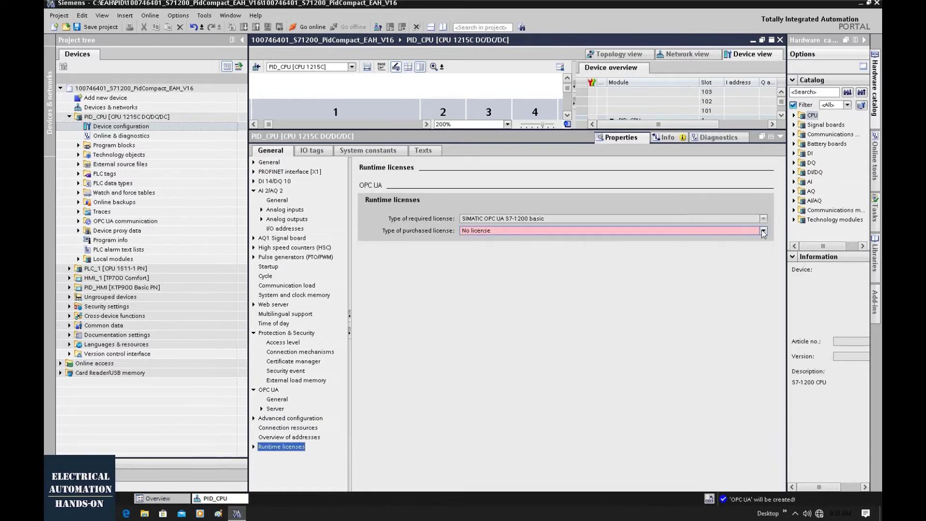
{"action": "left_click", "coordinate": [502, 231]}
{"action": "left_click", "coordinate": [482, 247]}
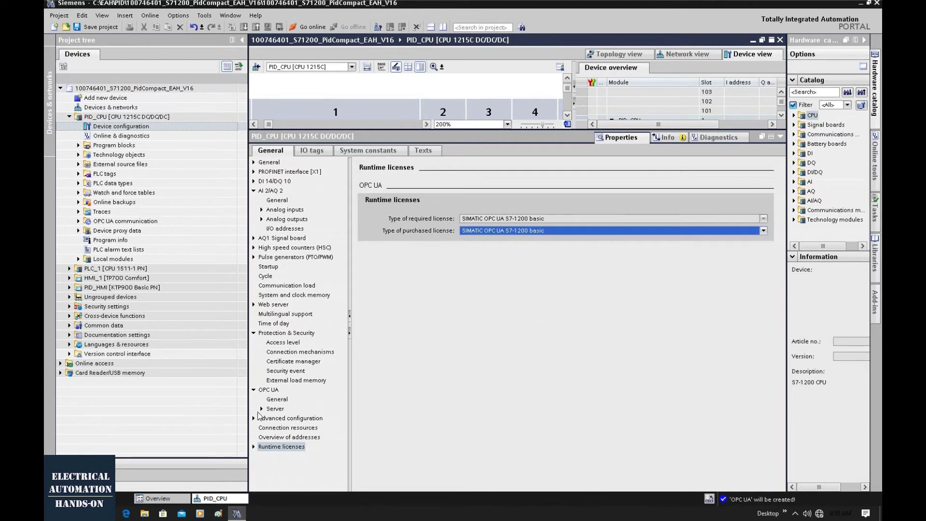
{"action": "left_click", "coordinate": [271, 389]}
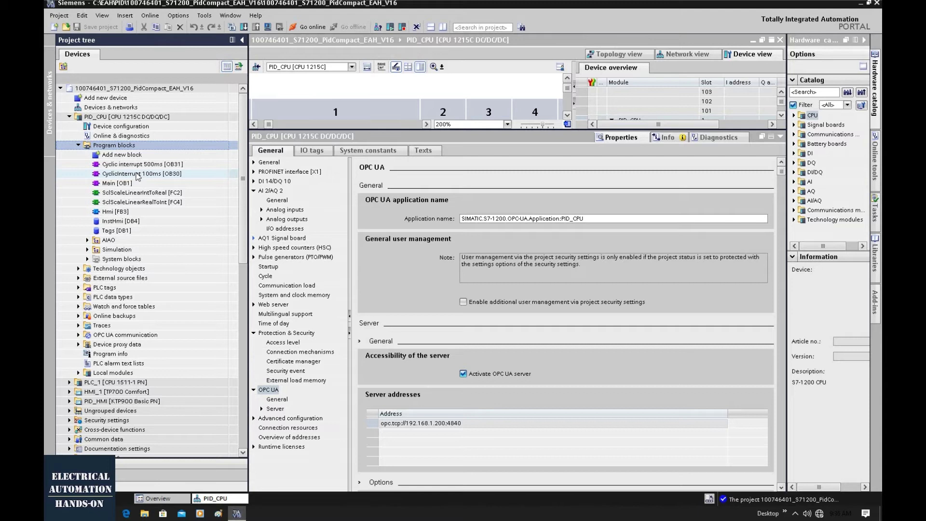
- Add a global data block named Data_block_OPCUA with manual number 300
{"action": "double_click", "coordinate": [134, 156]}
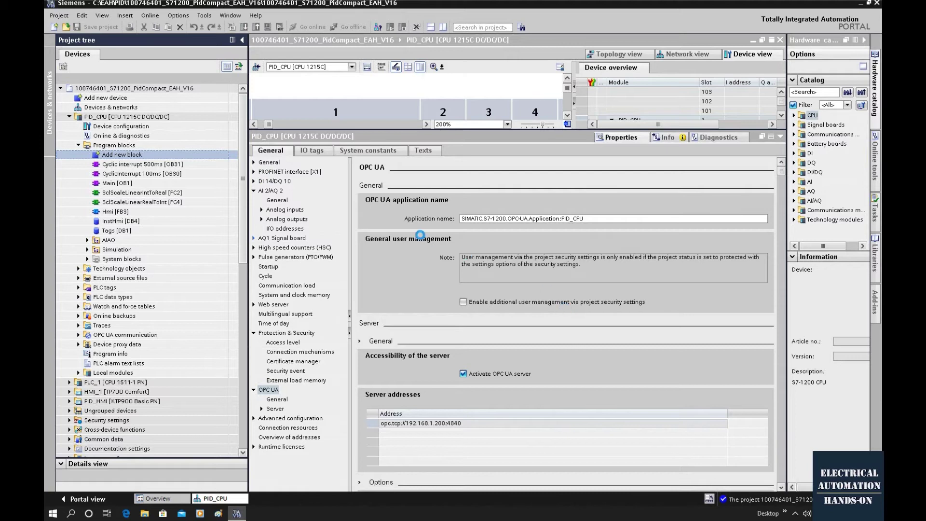
{"action": "left_click", "coordinate": [338, 341]}
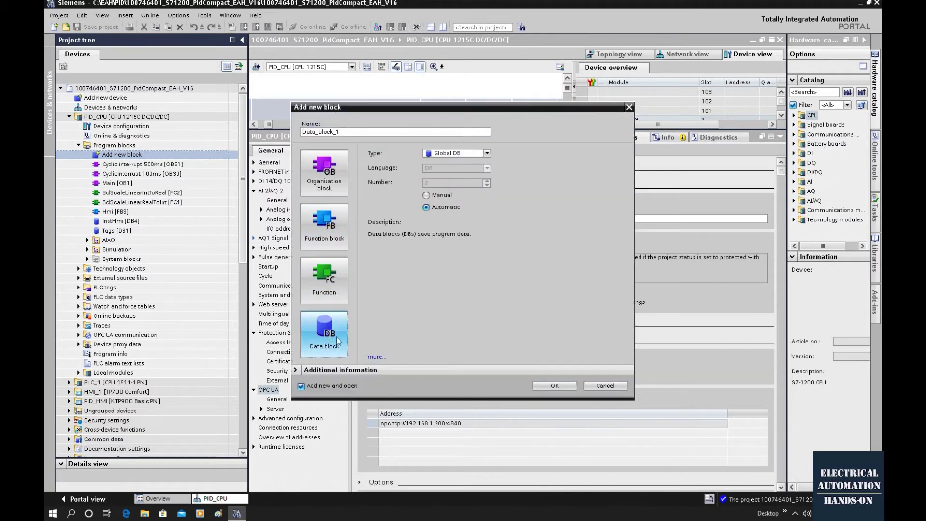
{"action": "left_click", "coordinate": [427, 195]}
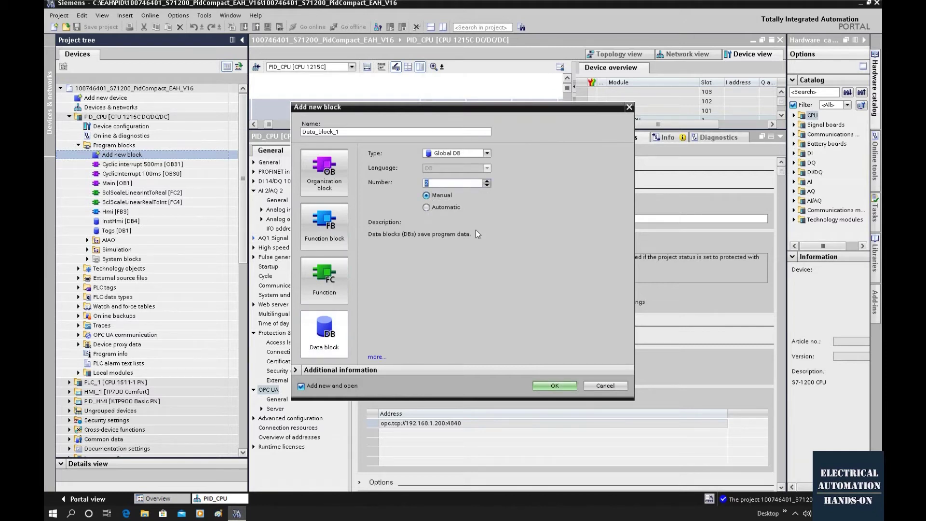
{"action": "type", "text": "300"}
{"action": "left_click", "coordinate": [334, 132]}
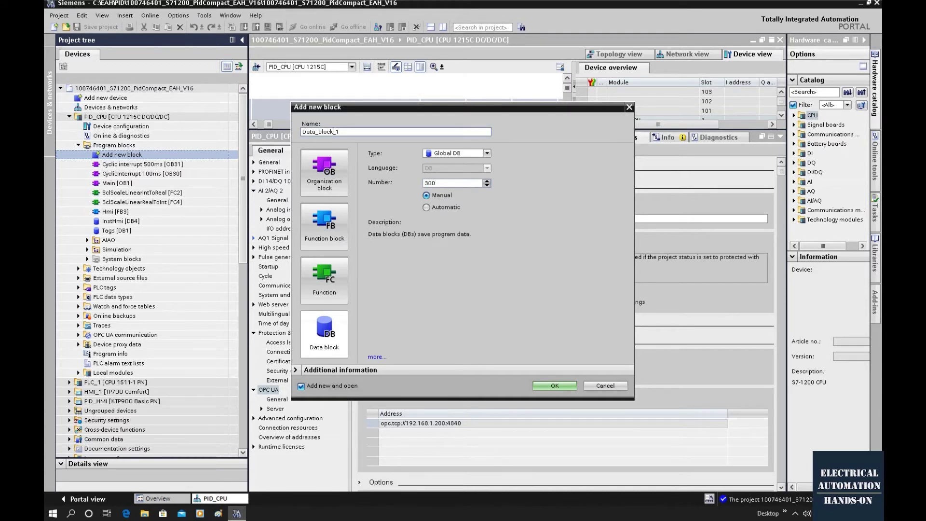
{"action": "key", "text": "BackSpace"}
{"action": "type", "text": "OPCUA"}
{"action": "left_click", "coordinate": [555, 386]}
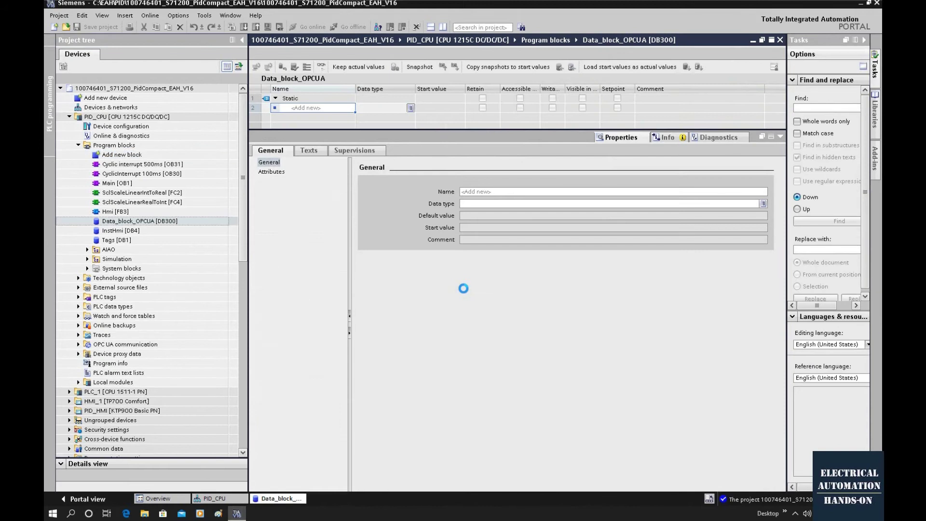
{"action": "left_click", "coordinate": [156, 222]}
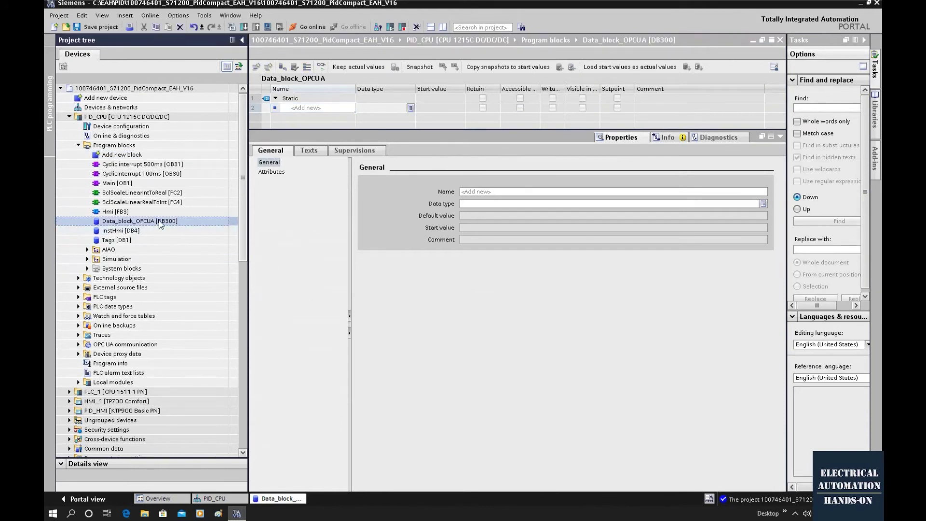
- Add tags OPCUA_PID_Control and OPCUA_PID_PV to Data_block_OPCUA, both of data type Real
{"action": "left_click_drag", "start_coordinate": [389, 129], "coordinate": [381, 274]}
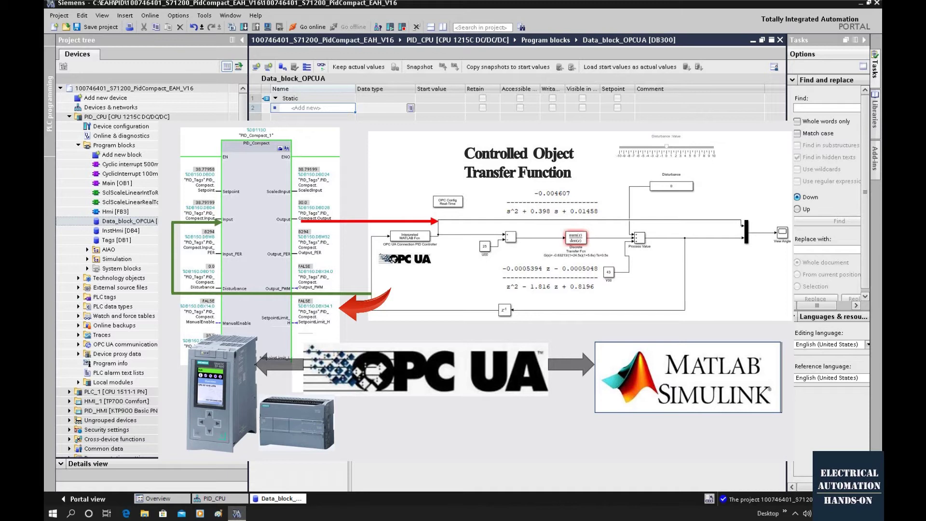
{"action": "left_click", "coordinate": [290, 108]}
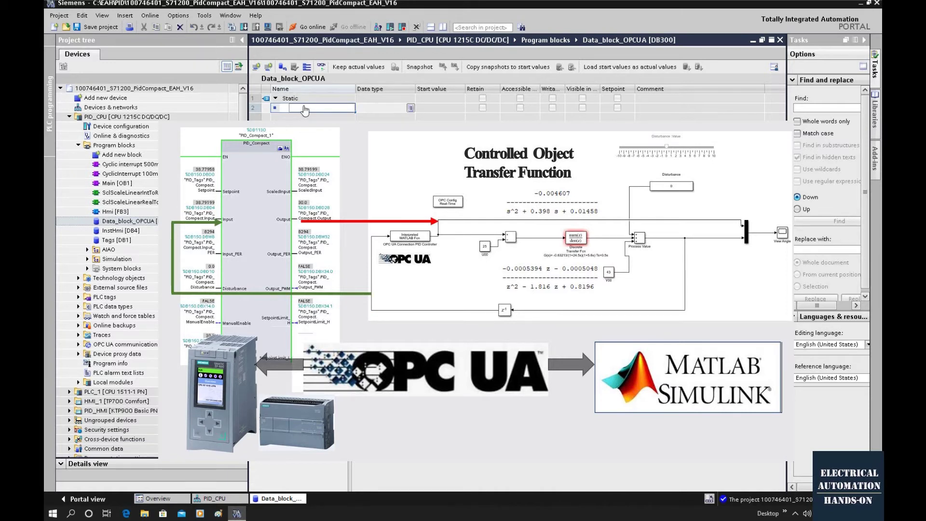
{"action": "type", "text": "OPCUA"}
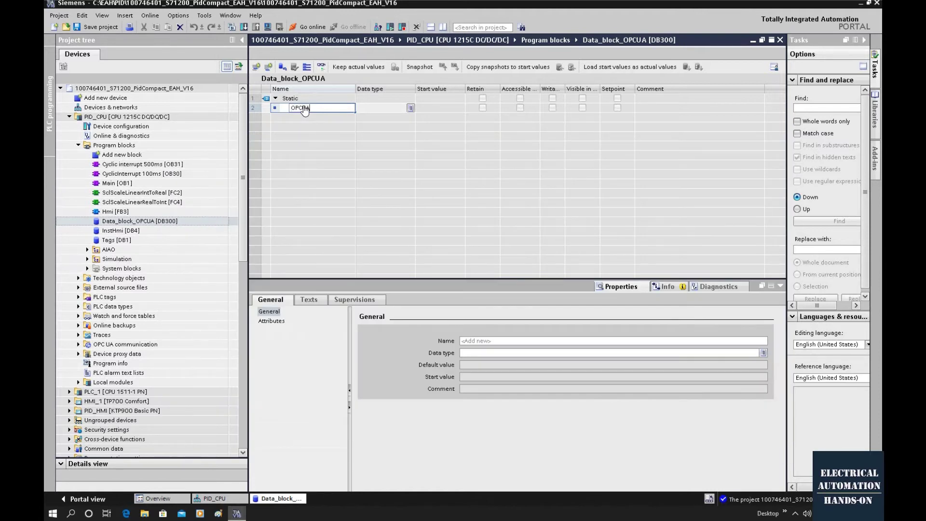
{"action": "type", "text": "_PID_Control"}
{"action": "key", "text": "Return"}
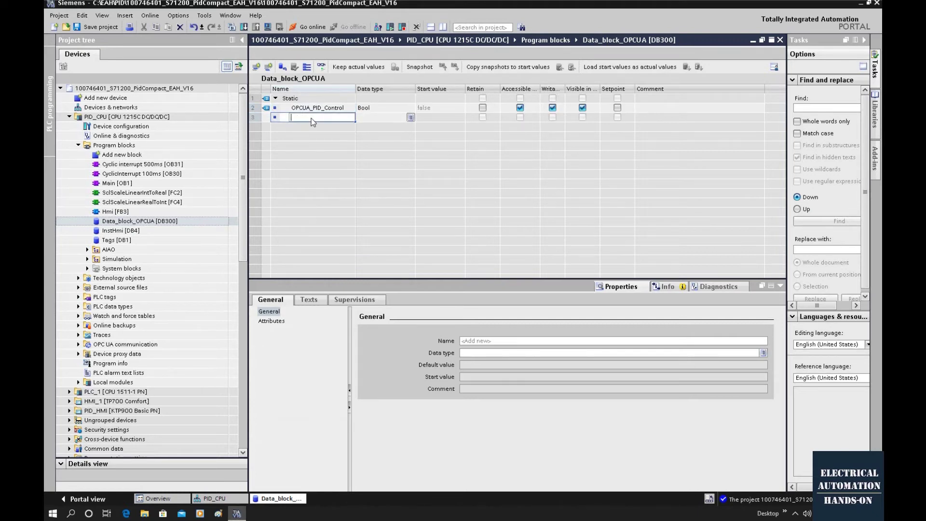
{"action": "type", "text": "OP"}
{"action": "type", "text": "CUA_PID_PV"}
{"action": "left_click", "coordinate": [404, 151]}
{"action": "left_click", "coordinate": [374, 110]}
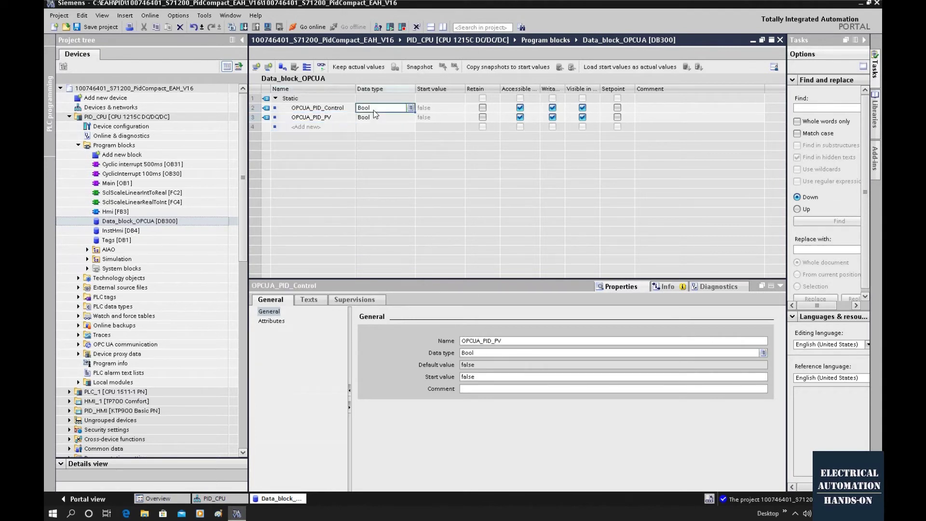
{"action": "type", "text": "real"}
{"action": "left_click", "coordinate": [373, 116]}
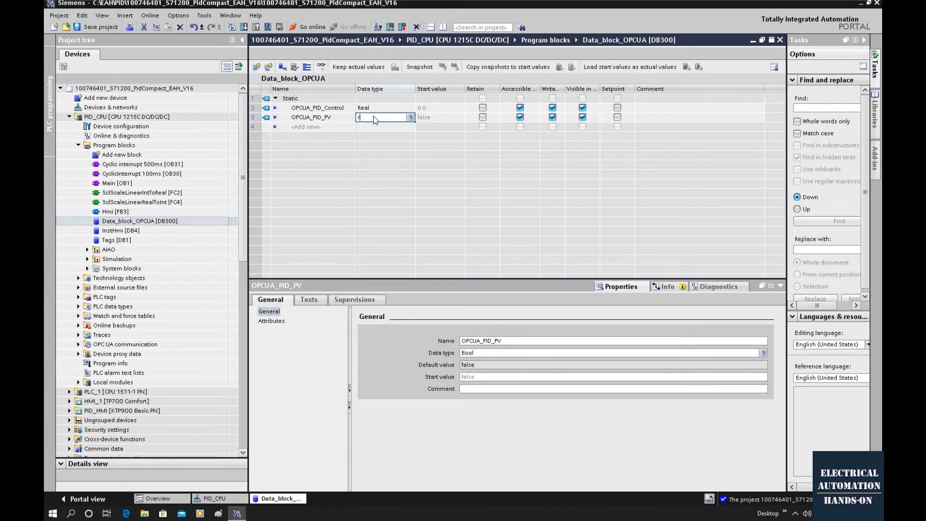
{"action": "type", "text": "real"}
{"action": "key", "text": "Return"}
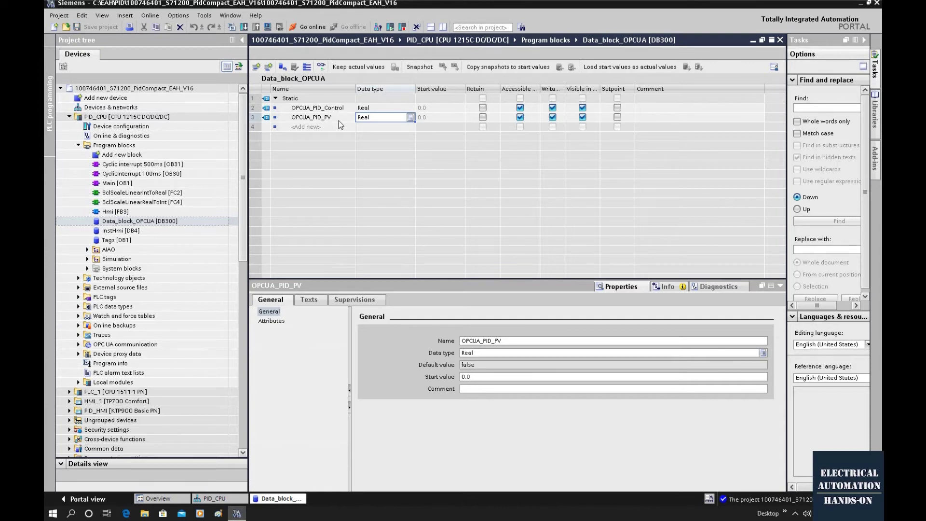
- Confirm Data_block_OPCUA's OPC UA access in its properties and verify both tags are accessible and writable
{"action": "right_click", "coordinate": [167, 223]}
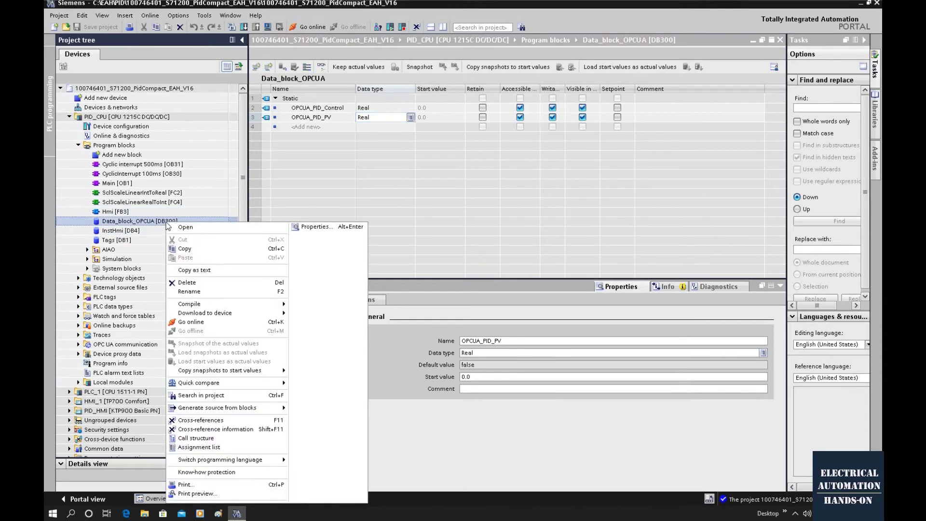
{"action": "left_click", "coordinate": [325, 229]}
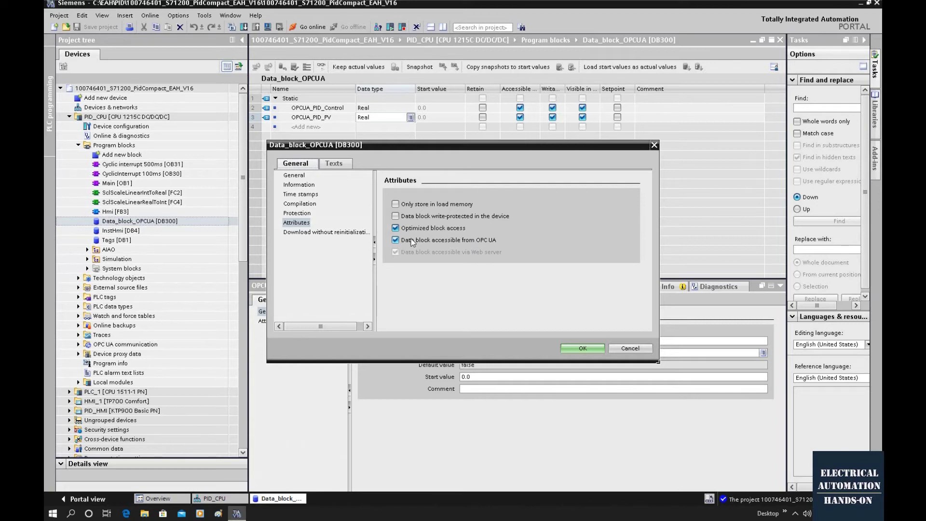
{"action": "left_click", "coordinate": [583, 348]}
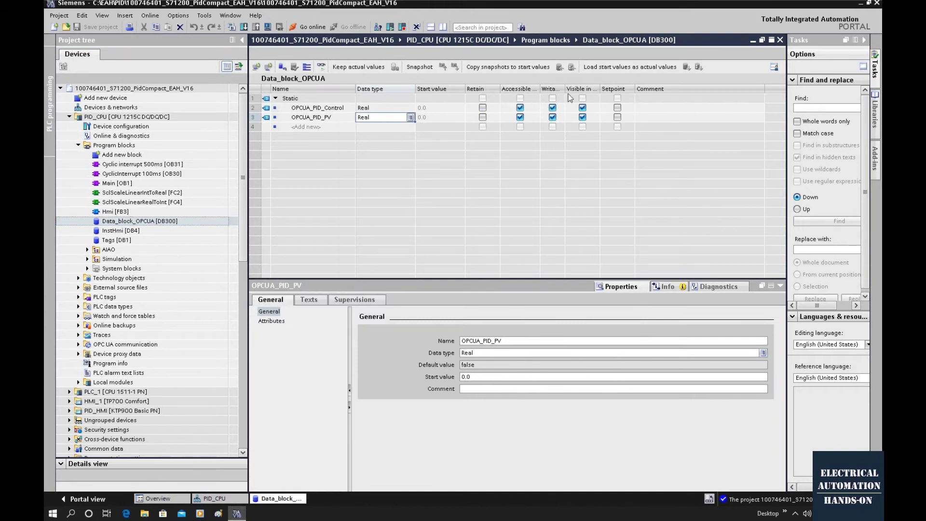
{"action": "left_click_drag", "start_coordinate": [565, 90], "coordinate": [670, 91]}
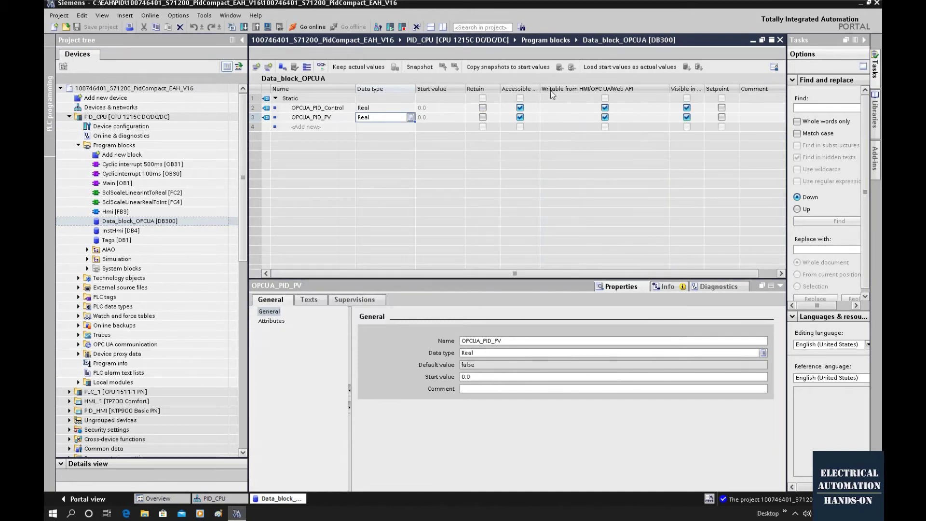
{"action": "left_click_drag", "start_coordinate": [543, 89], "coordinate": [643, 92]}
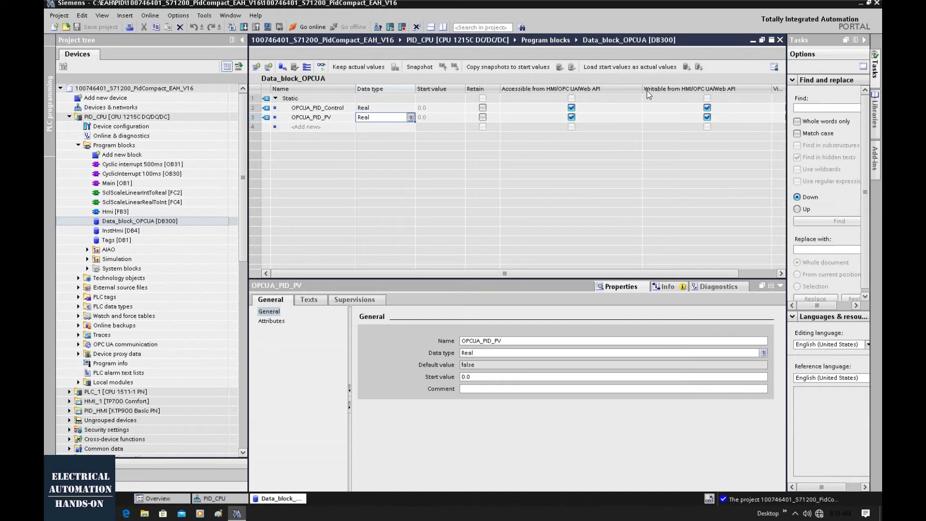
{"action": "left_click_drag", "start_coordinate": [642, 89], "coordinate": [581, 89]}
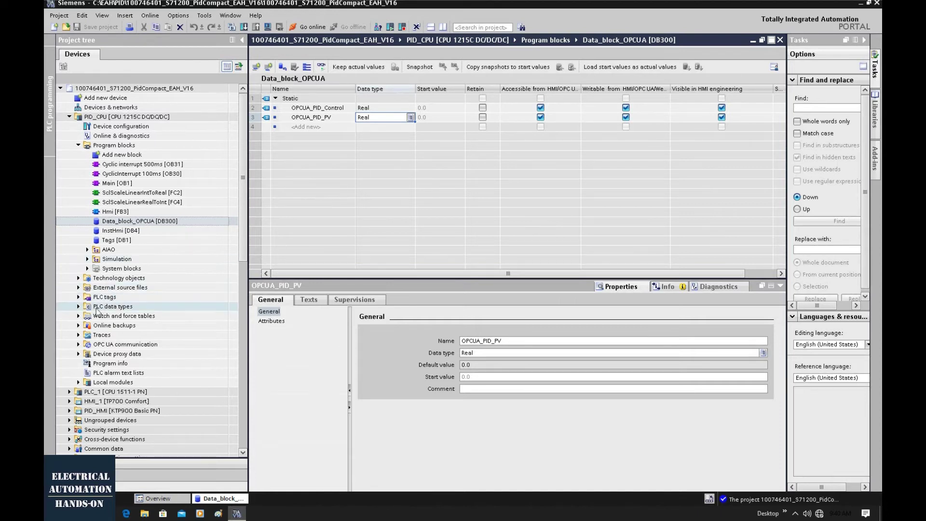
- Add an OPC UA server interface named Server interface_S71200PID of type Server interface
{"action": "left_click", "coordinate": [78, 344]}
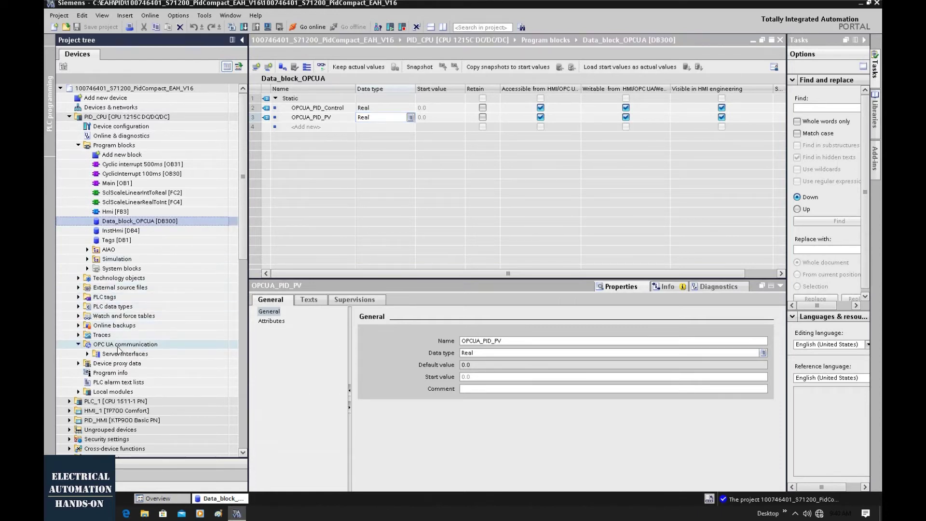
{"action": "left_click", "coordinate": [88, 354]}
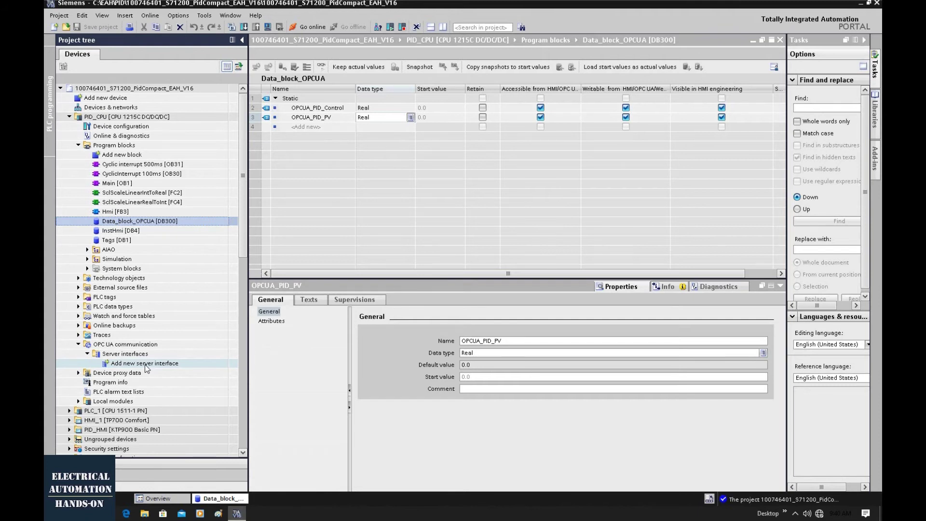
{"action": "double_click", "coordinate": [145, 363]}
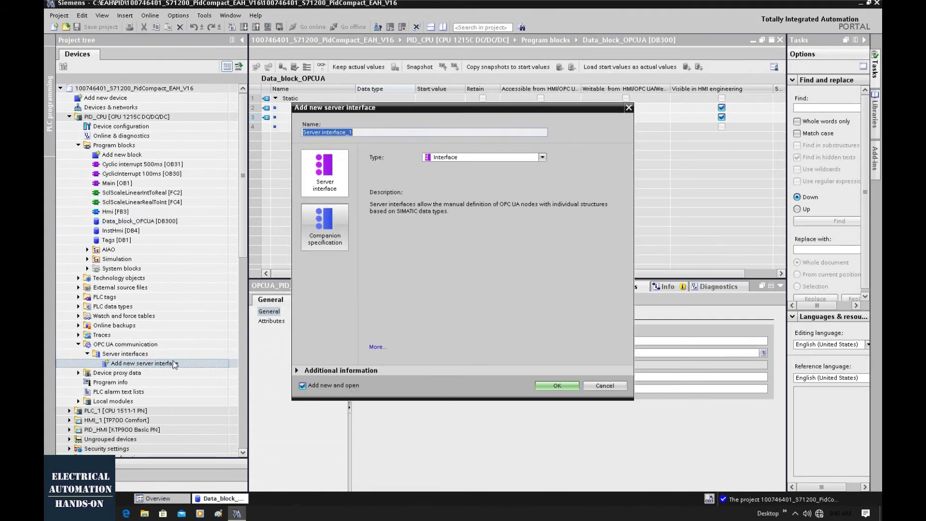
{"action": "left_click", "coordinate": [351, 132]}
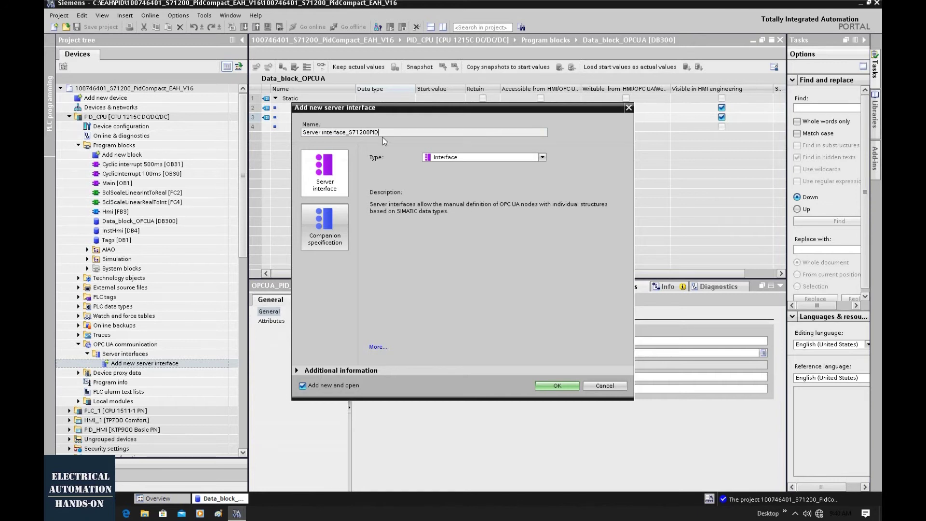
{"action": "left_click", "coordinate": [315, 181]}
{"action": "left_click", "coordinate": [550, 384]}
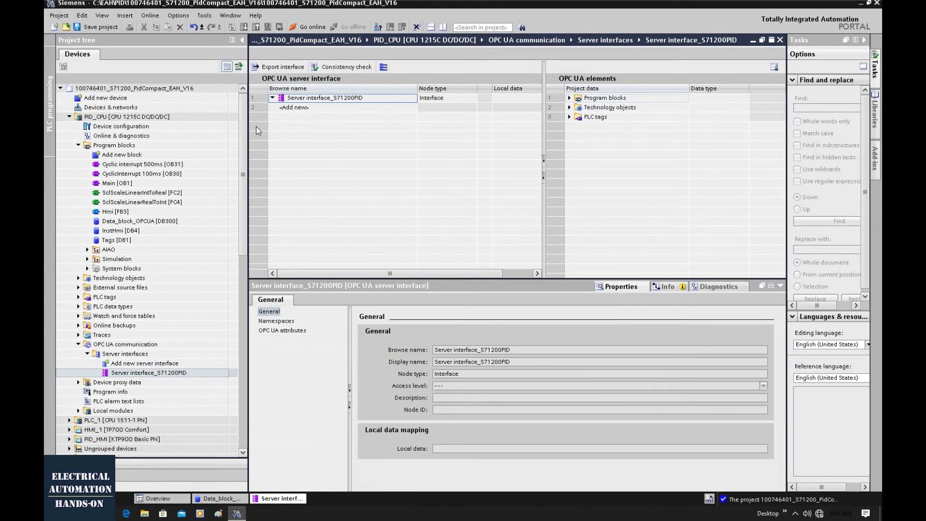
- Drag OPCUA_PID_Control and OPCUA_PID_PV from Data_block_OPCUA onto the server interface's <Add new> row
{"action": "left_click", "coordinate": [569, 97]}
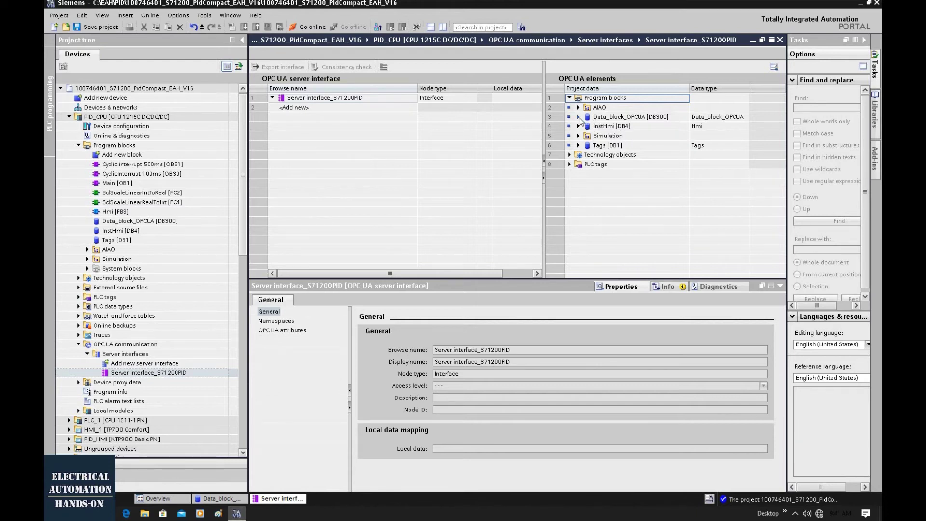
{"action": "double_click", "coordinate": [622, 119]}
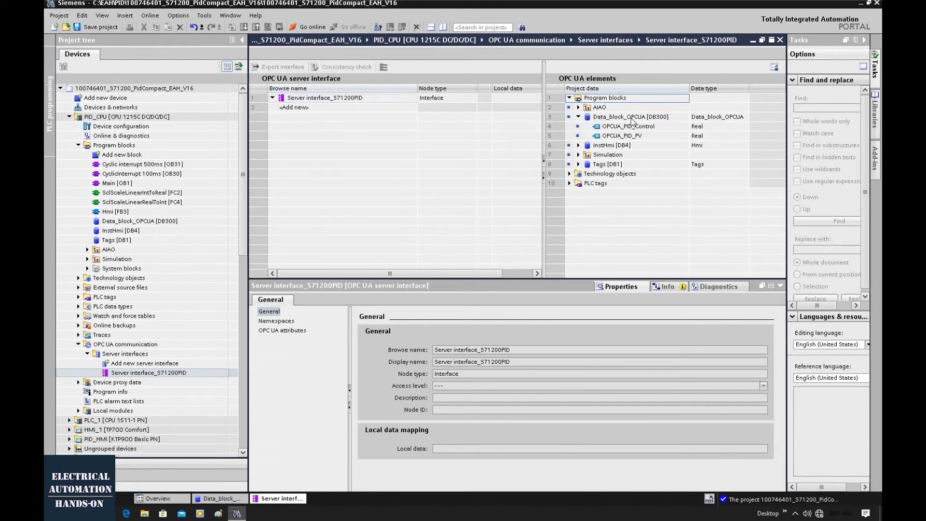
{"action": "left_click", "coordinate": [638, 130]}
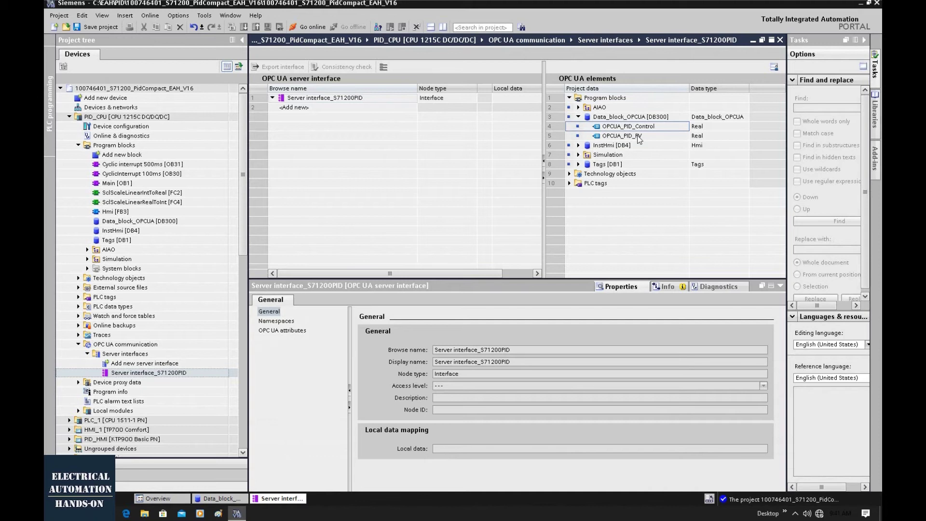
{"action": "left_click", "coordinate": [639, 138], "text": "shift"}
{"action": "left_click_drag", "start_coordinate": [623, 134], "coordinate": [391, 146]}
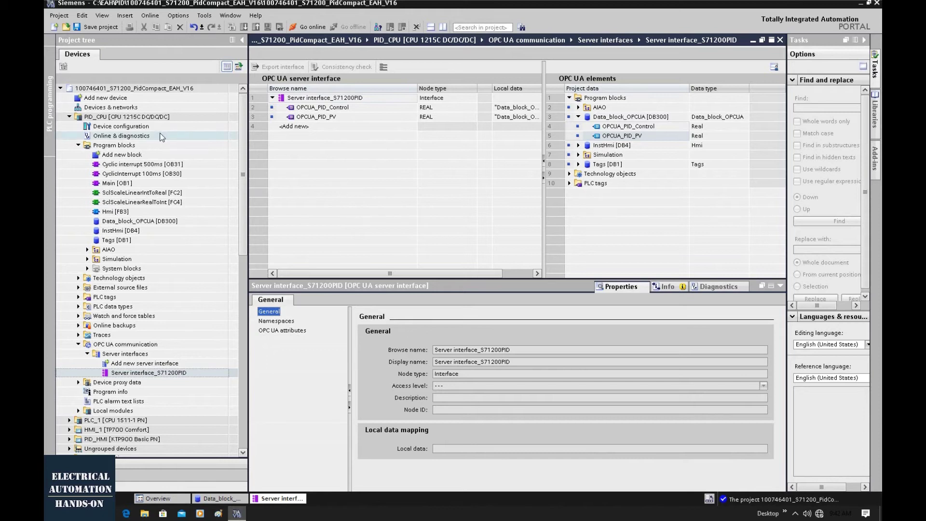
- Save the project and compile PID_CPU to 0 errors and 3 warnings, then begin a download
{"action": "left_click", "coordinate": [95, 116]}
{"action": "key", "text": "F2"}
{"action": "left_click", "coordinate": [91, 27]}
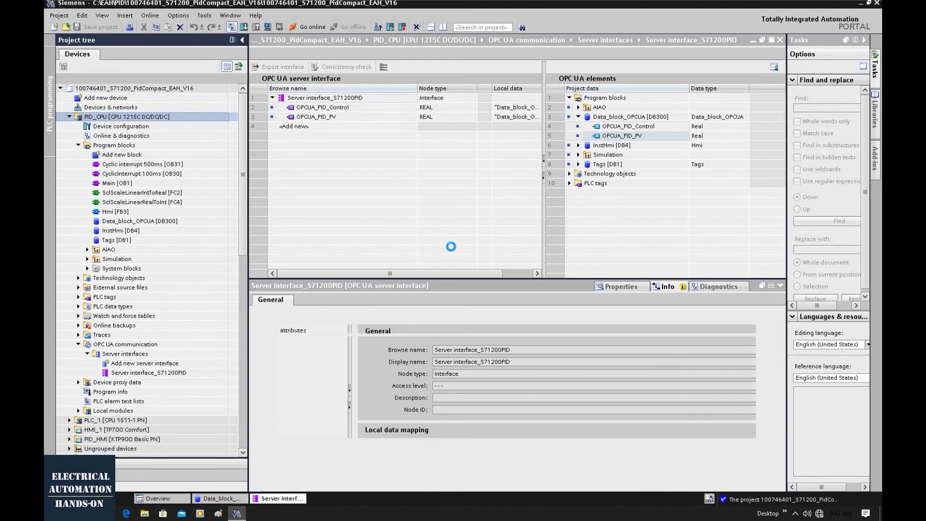
{"action": "key", "text": "ctrl+b"}
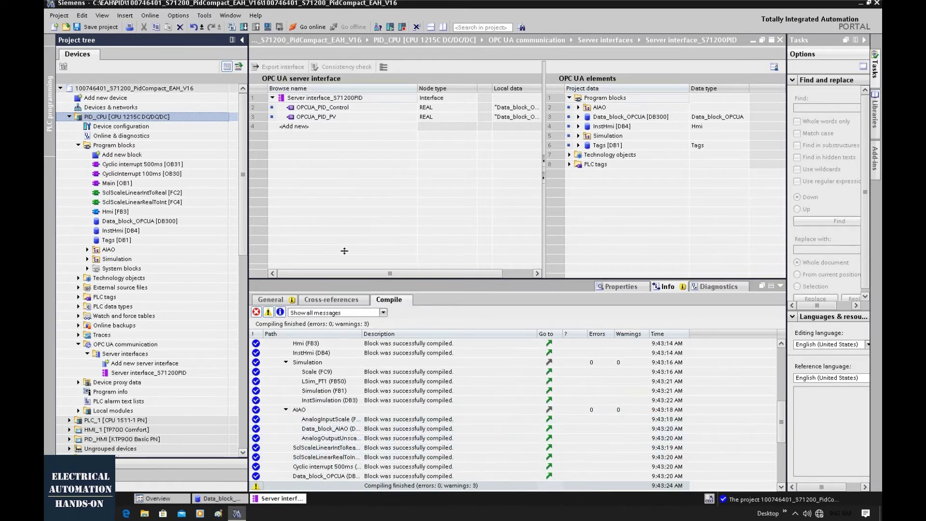
{"action": "left_click", "coordinate": [244, 27]}
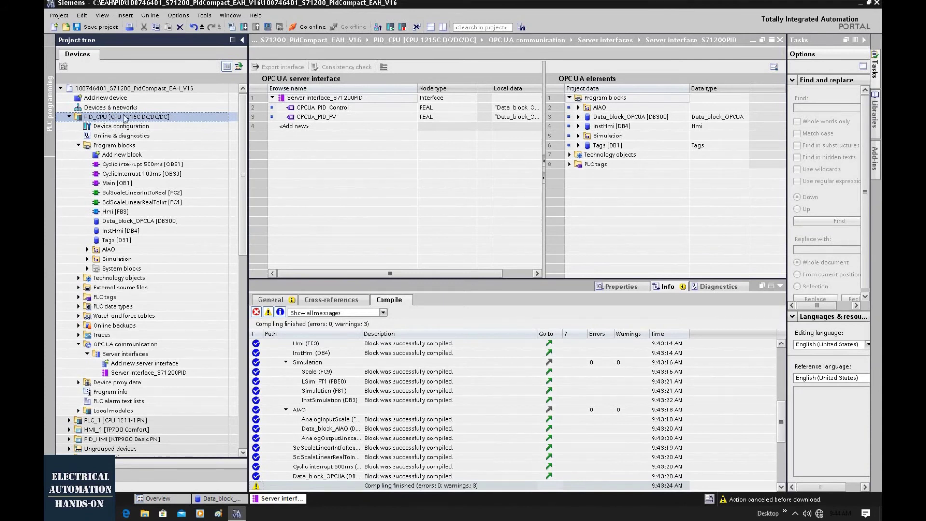
- Search for target devices over the PN/IE_1 subnet and load to the found PID_CPU
{"action": "left_click", "coordinate": [244, 28]}
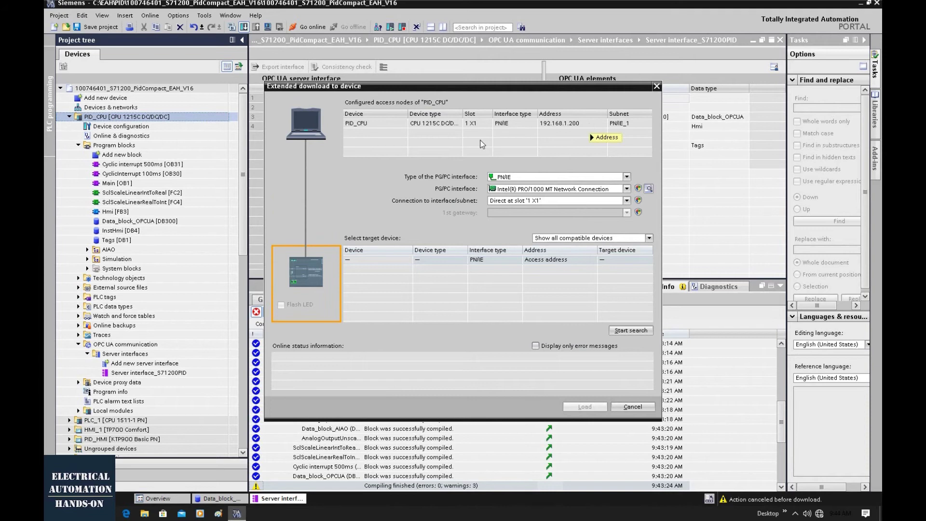
{"action": "mouse_move", "coordinate": [481, 144]}
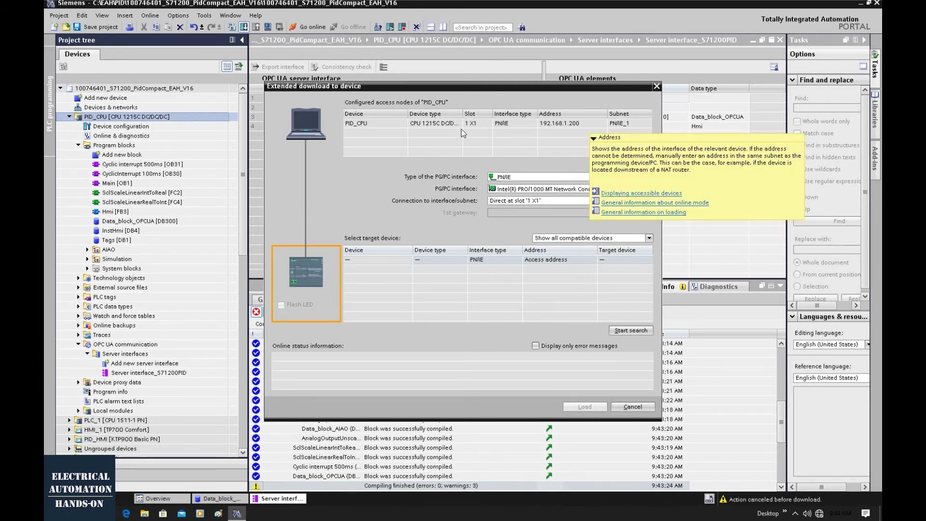
{"action": "left_click", "coordinate": [536, 204]}
{"action": "left_click", "coordinate": [513, 223]}
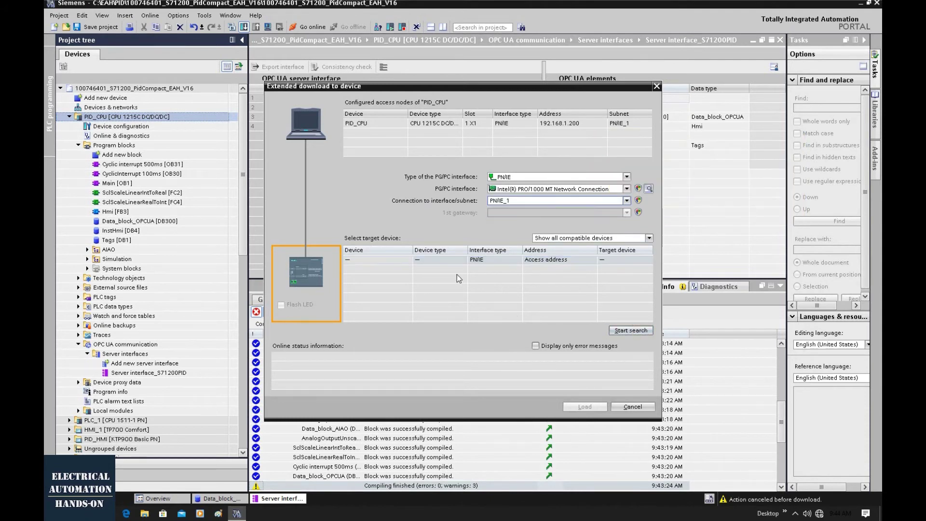
{"action": "left_click", "coordinate": [631, 330]}
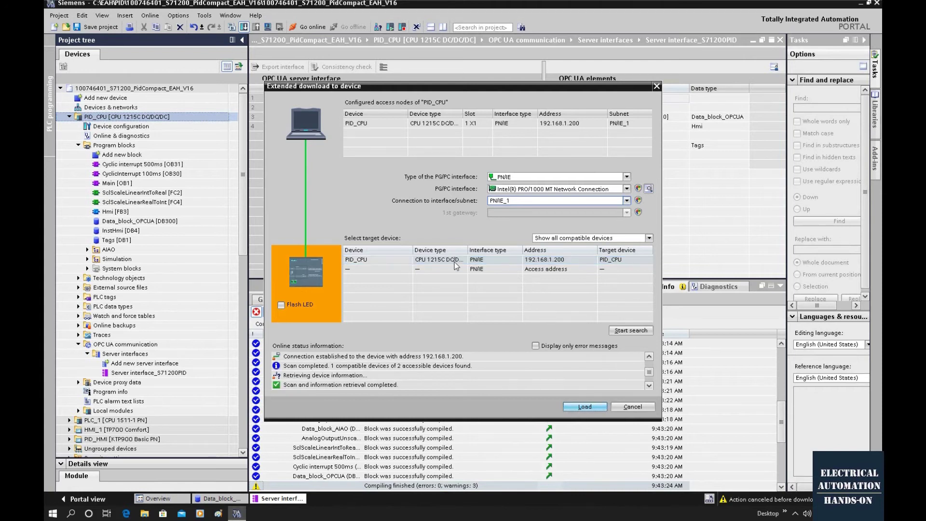
{"action": "left_click", "coordinate": [590, 406]}
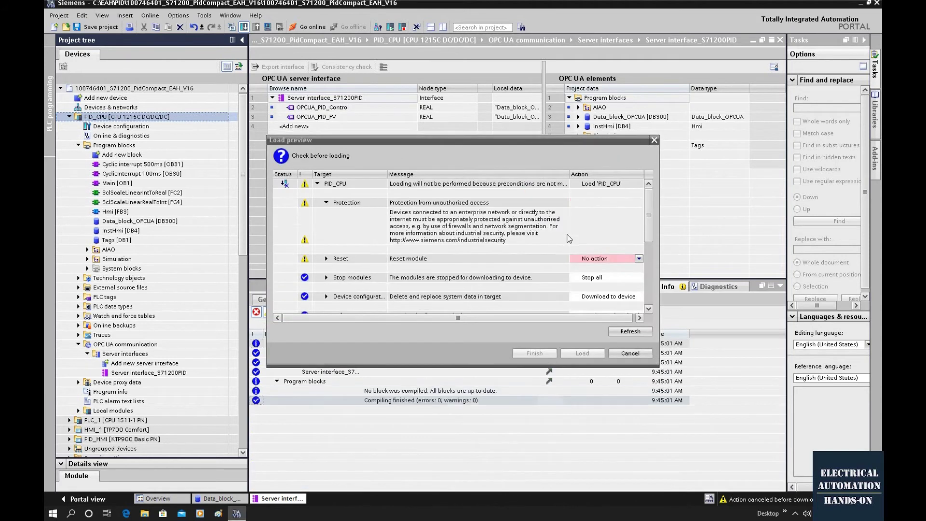
- Set load actions to Delete all and Stop all, allow target upgrade, and load
{"action": "left_click", "coordinate": [622, 260]}
{"action": "left_click", "coordinate": [607, 275]}
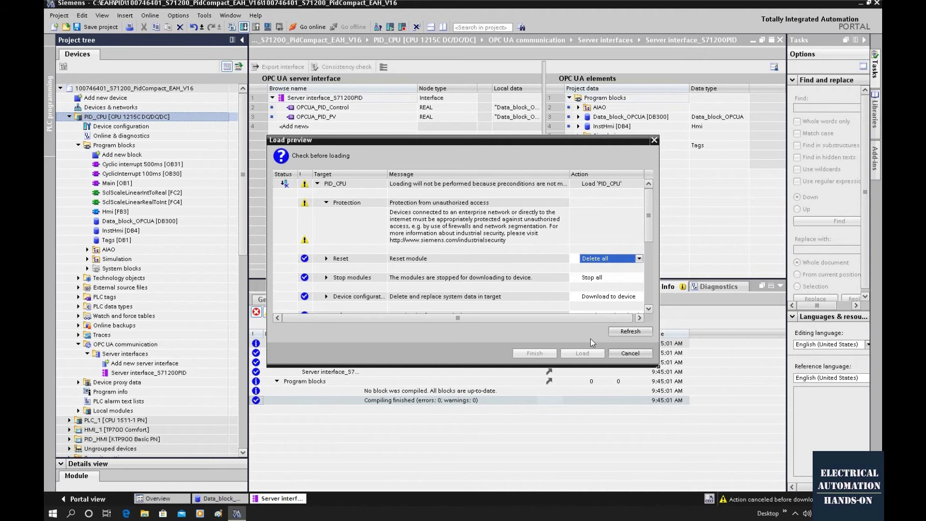
{"action": "left_click", "coordinate": [607, 280]}
{"action": "left_click", "coordinate": [639, 277]}
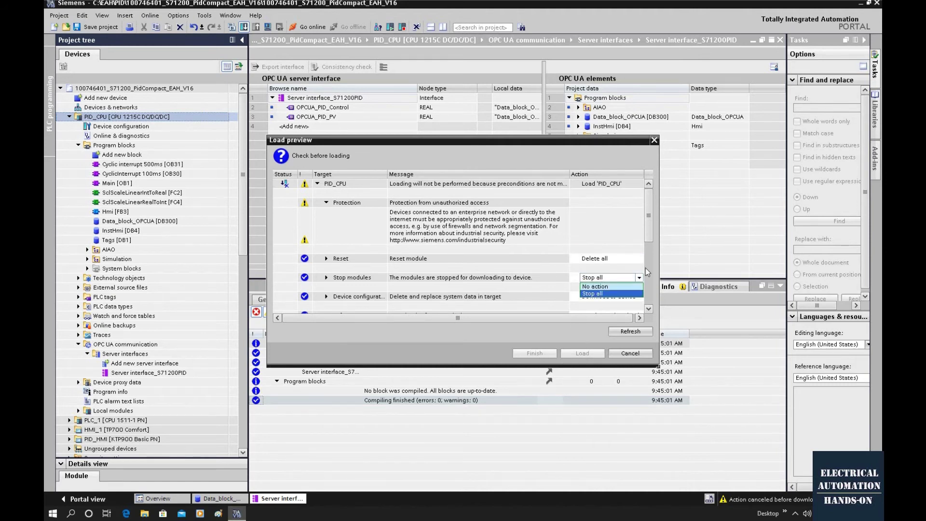
{"action": "left_click", "coordinate": [648, 242]}
{"action": "scroll", "coordinate": [649, 238], "scroll_direction": "down", "scroll_amount": 3}
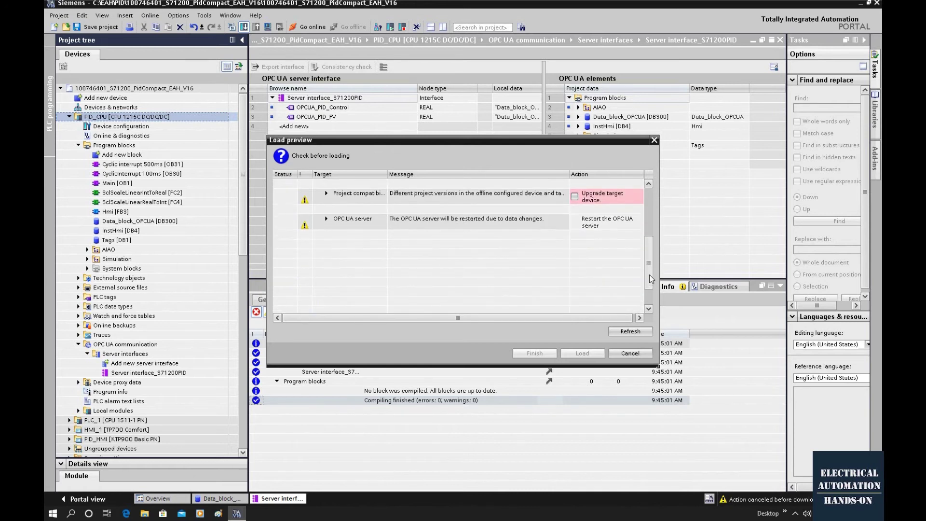
{"action": "scroll", "coordinate": [623, 263], "scroll_direction": "up", "scroll_amount": 1}
{"action": "left_click", "coordinate": [575, 272]}
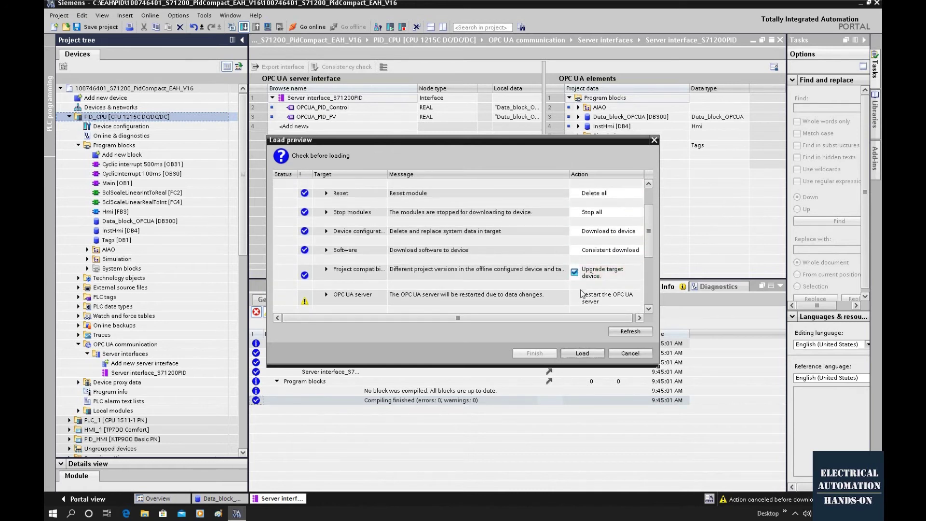
{"action": "left_click", "coordinate": [583, 355]}
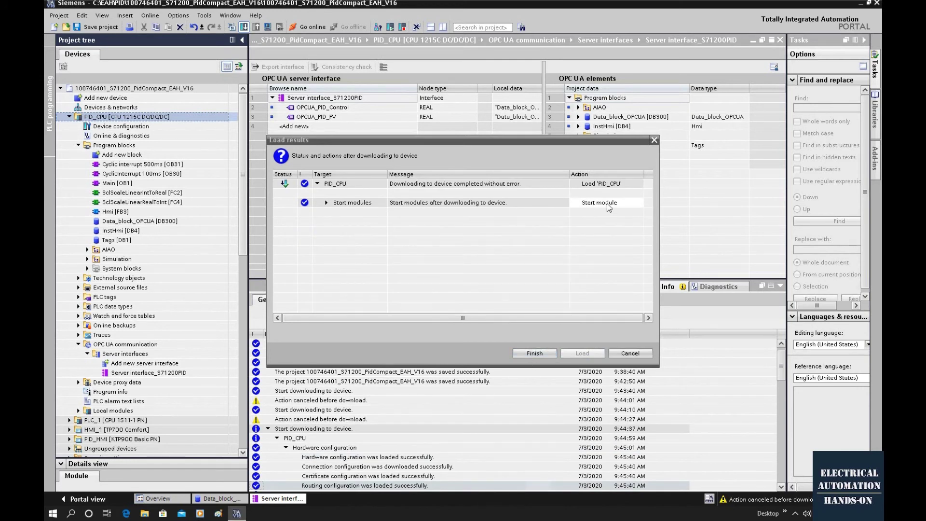
- Finish loading so PID_CPU starts, then select the PID_CPU station
{"action": "left_click", "coordinate": [541, 355]}
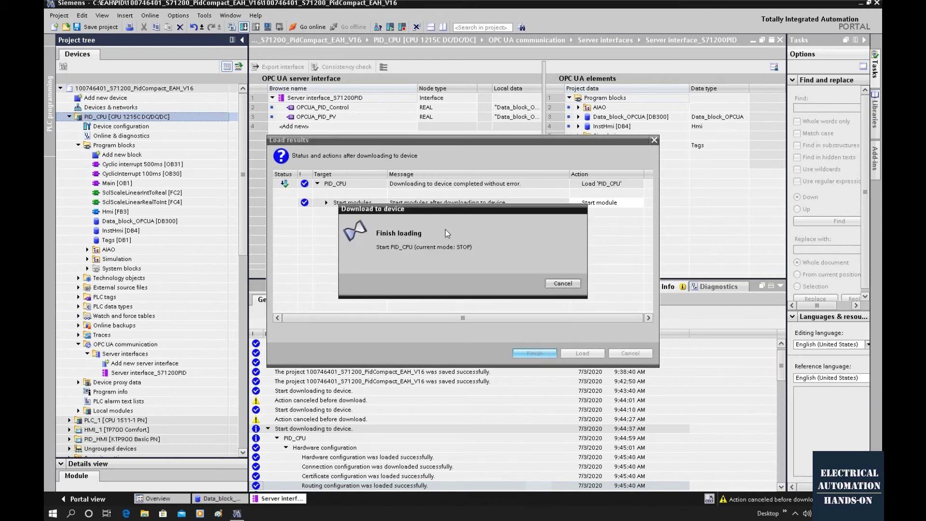
{"action": "left_click", "coordinate": [152, 117]}
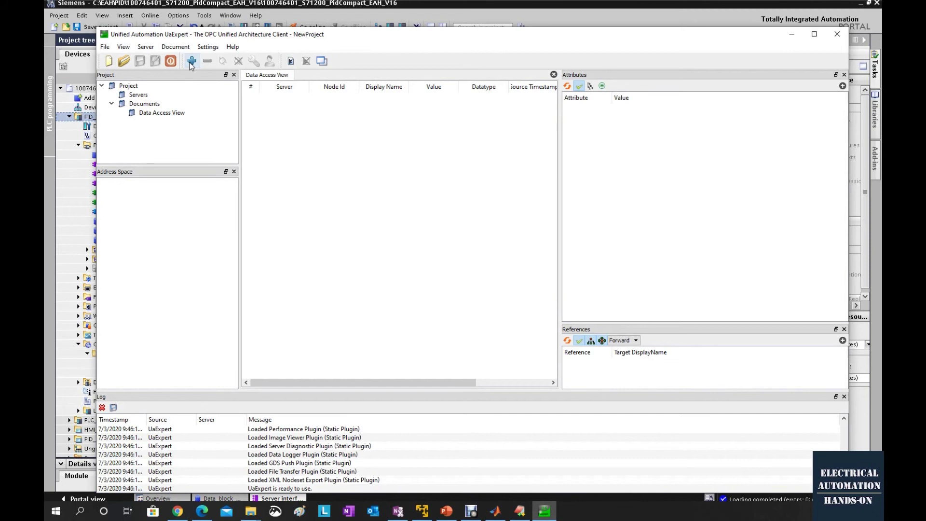
- Move UaExpert aside, open Add Server, and start a custom discovery server URL entry
{"action": "mouse_move", "coordinate": [331, 34]}
{"action": "left_mouse_down"}
{"action": "mouse_move", "coordinate": [333, 44]}
{"action": "mouse_move", "coordinate": [331, 30]}
{"action": "left_mouse_up"}
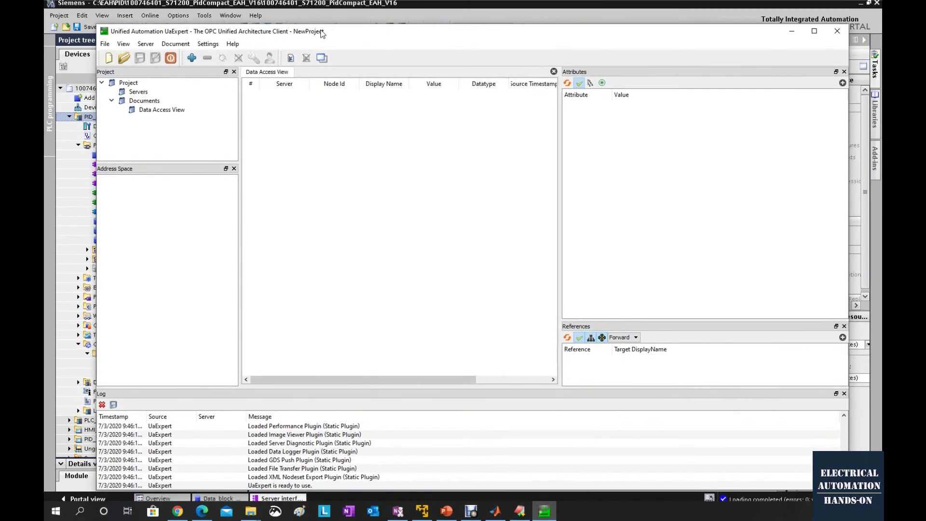
{"action": "left_click_drag", "start_coordinate": [256, 32], "coordinate": [378, 38]}
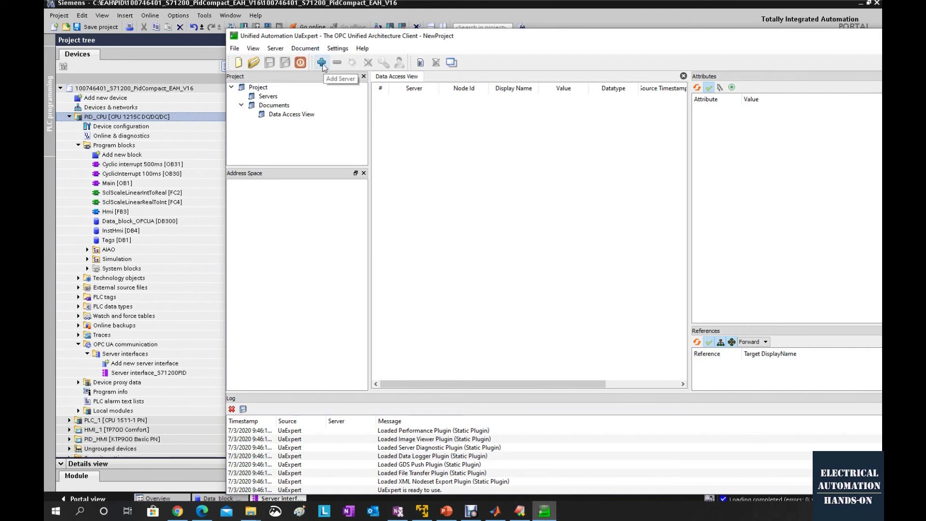
{"action": "left_click", "coordinate": [321, 63]}
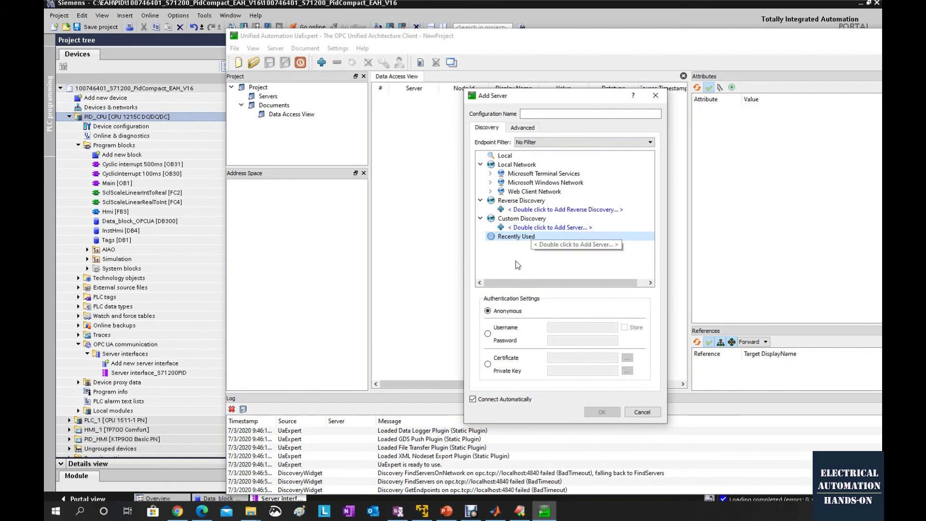
{"action": "double_click", "coordinate": [531, 229]}
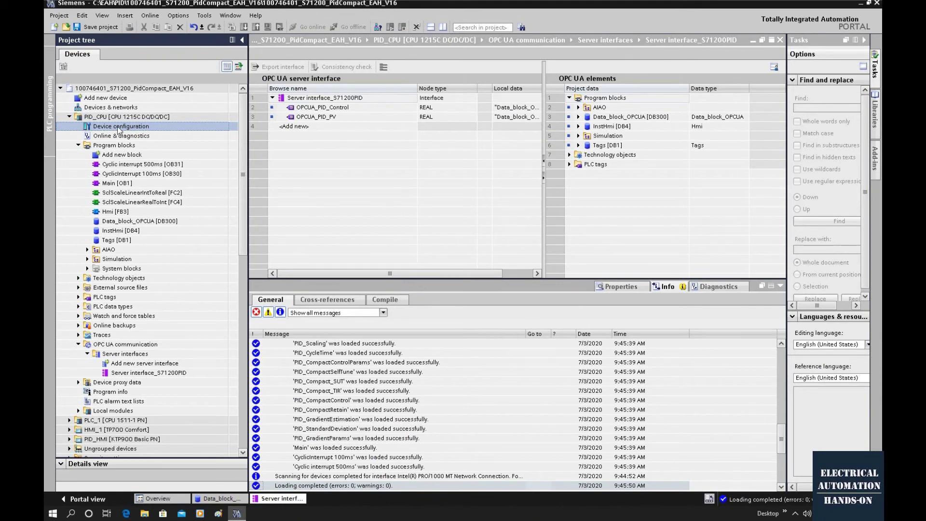
- Show PID_CPU's OPC UA server properties: address opc.tcp://192.168.1.200:4840, port 4840
{"action": "double_click", "coordinate": [119, 127]}
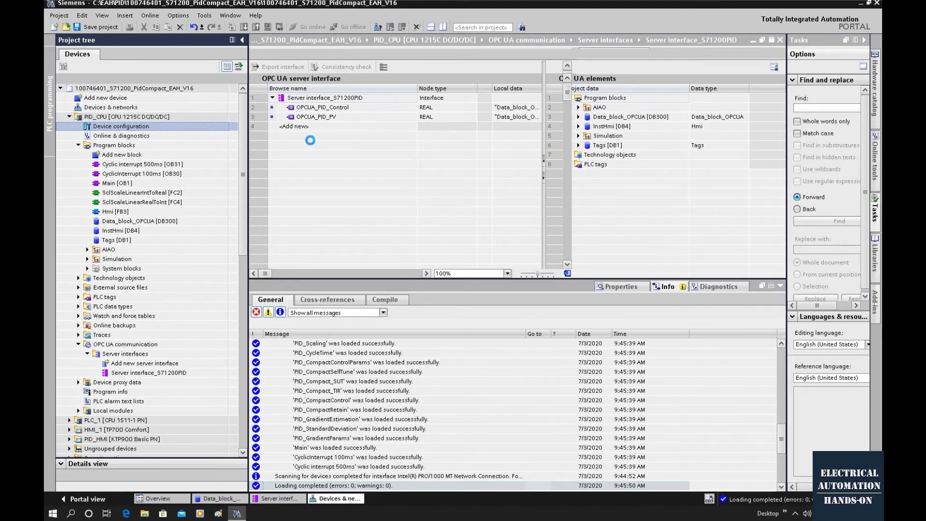
{"action": "double_click", "coordinate": [424, 209]}
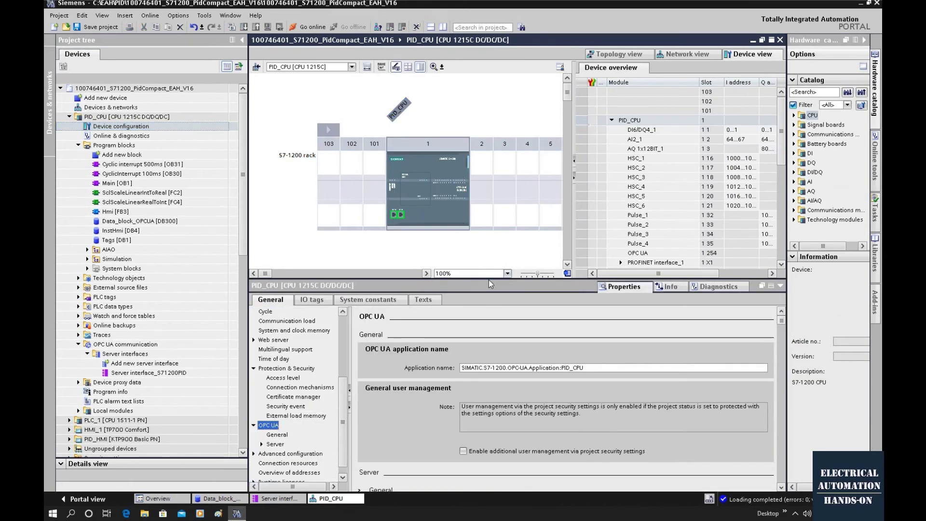
{"action": "left_click_drag", "start_coordinate": [487, 279], "coordinate": [488, 189]}
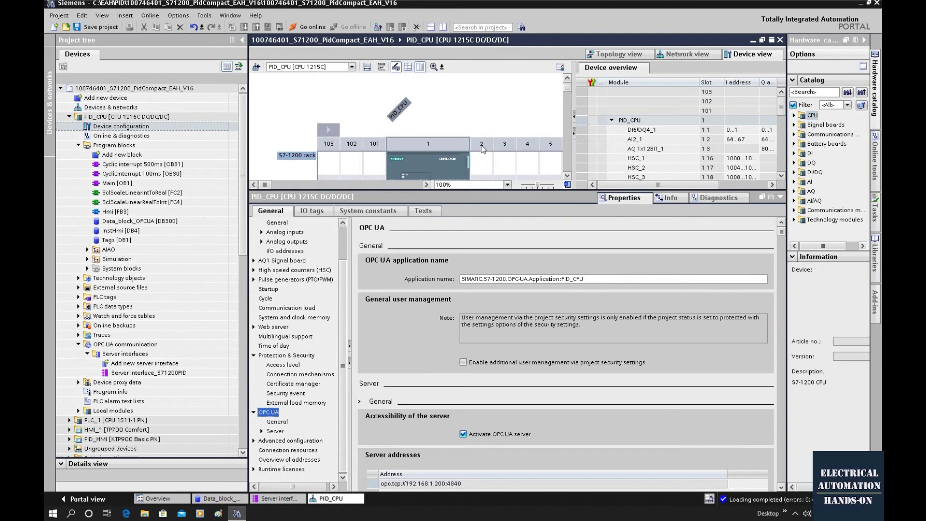
{"action": "left_click", "coordinate": [567, 175]}
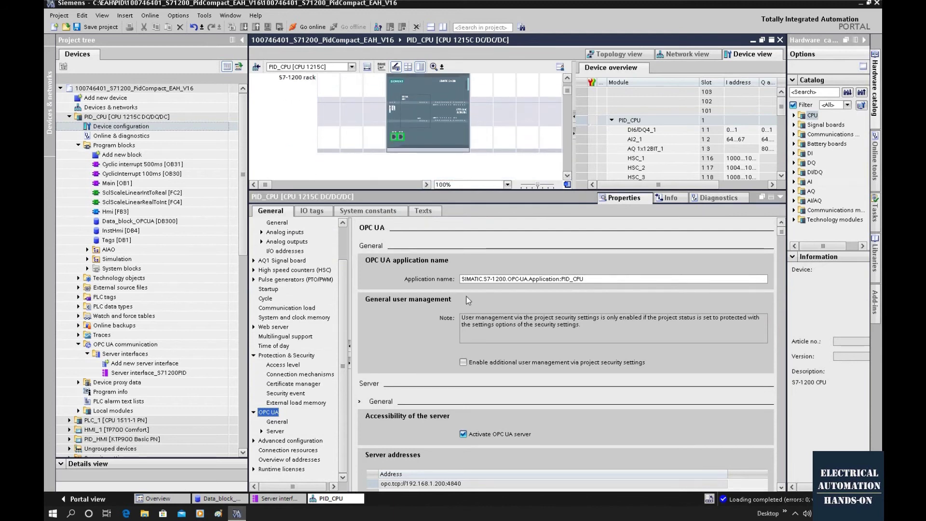
{"action": "scroll", "coordinate": [447, 388], "scroll_direction": "down", "scroll_amount": 3}
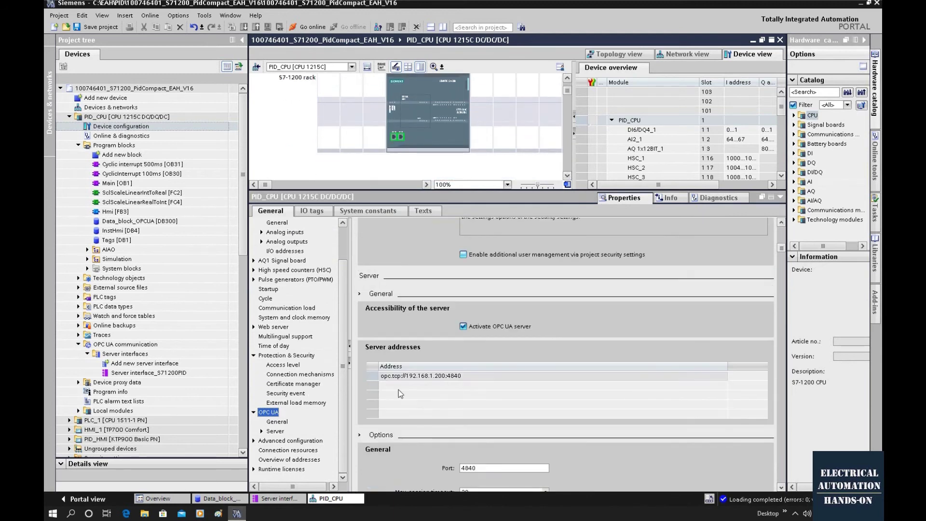
{"action": "left_click", "coordinate": [276, 432]}
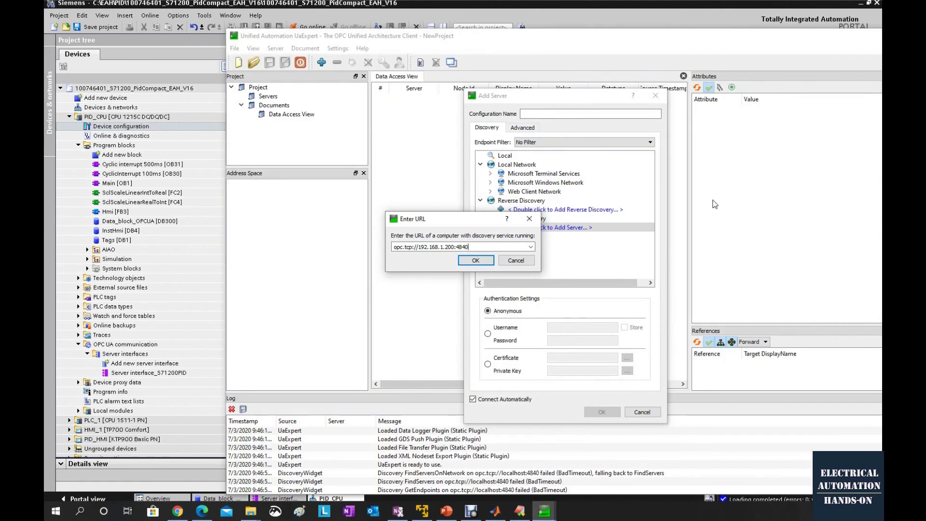
- Add the server at opc.tcp://192.168.1.200:4840 using the None - None endpoint
{"action": "left_click_drag", "start_coordinate": [485, 219], "coordinate": [576, 261]}
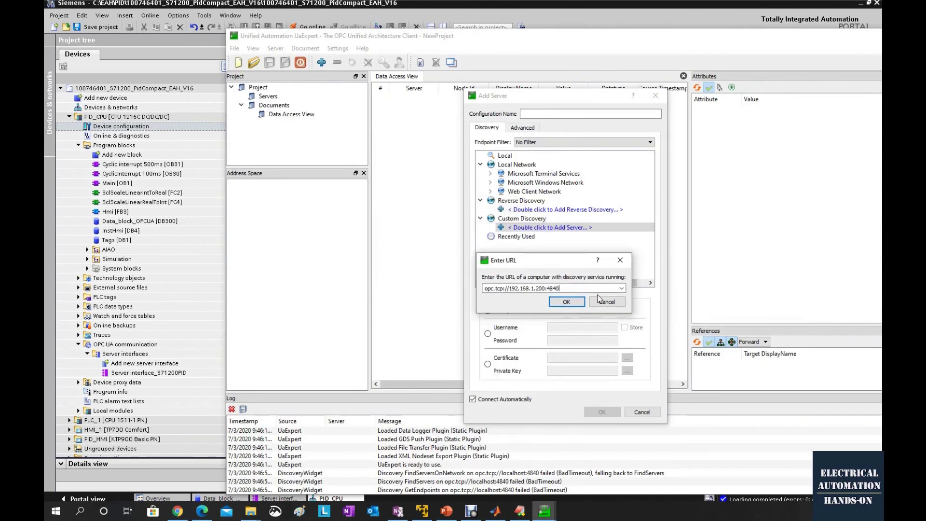
{"action": "left_click", "coordinate": [558, 305]}
{"action": "left_click", "coordinate": [490, 237]}
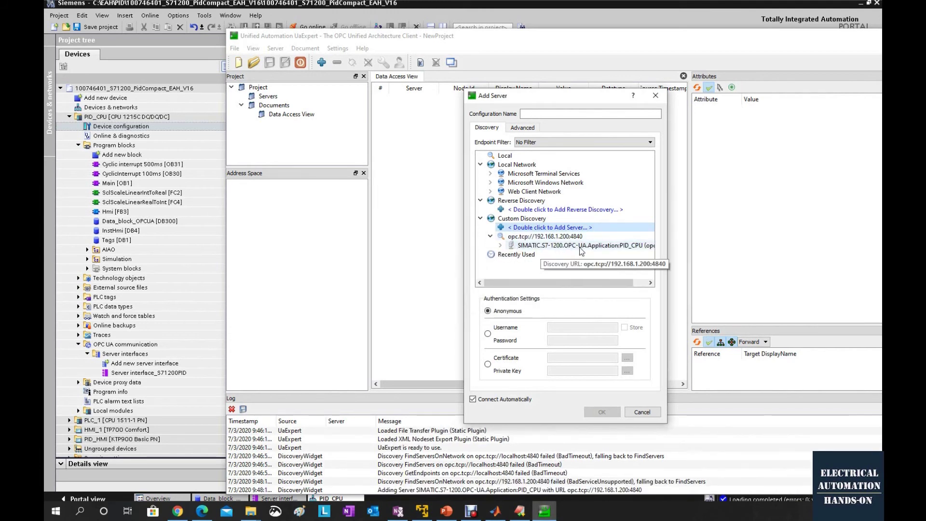
{"action": "left_click", "coordinate": [501, 247]}
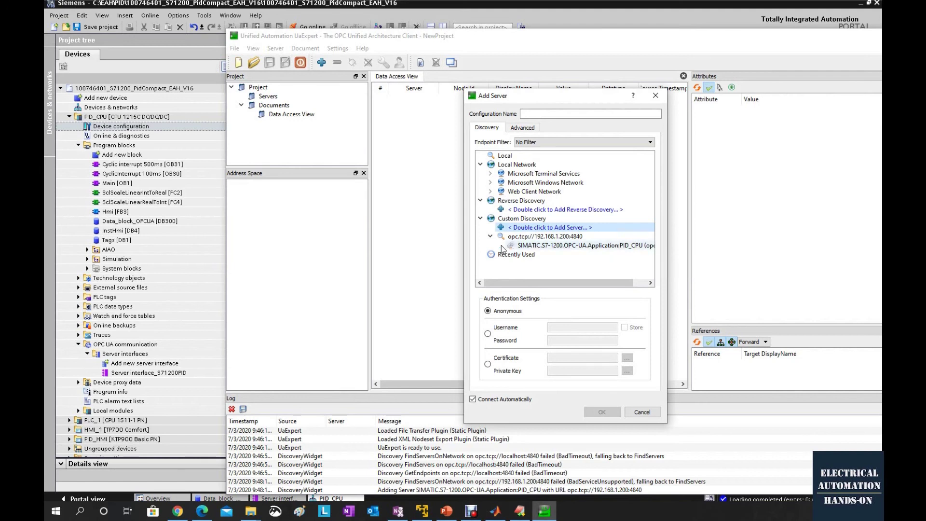
{"action": "left_click", "coordinate": [560, 255]}
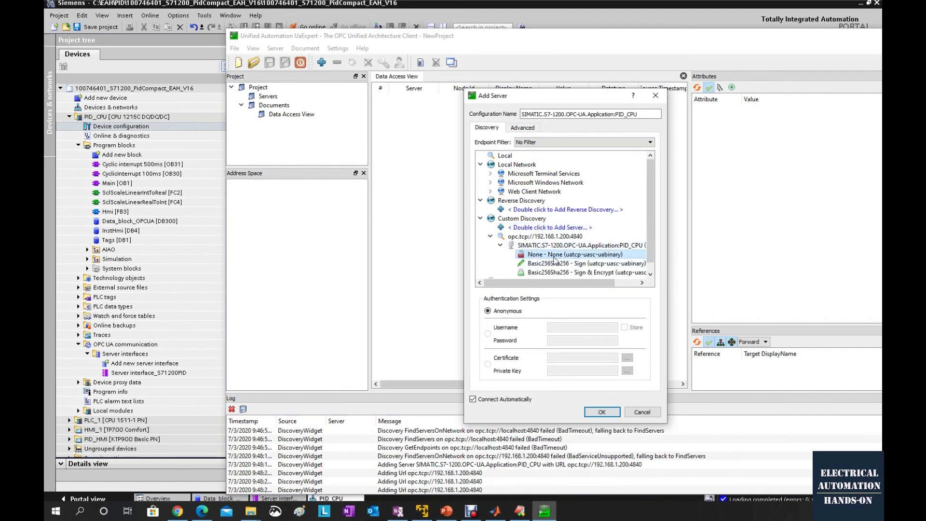
{"action": "left_click", "coordinate": [602, 413]}
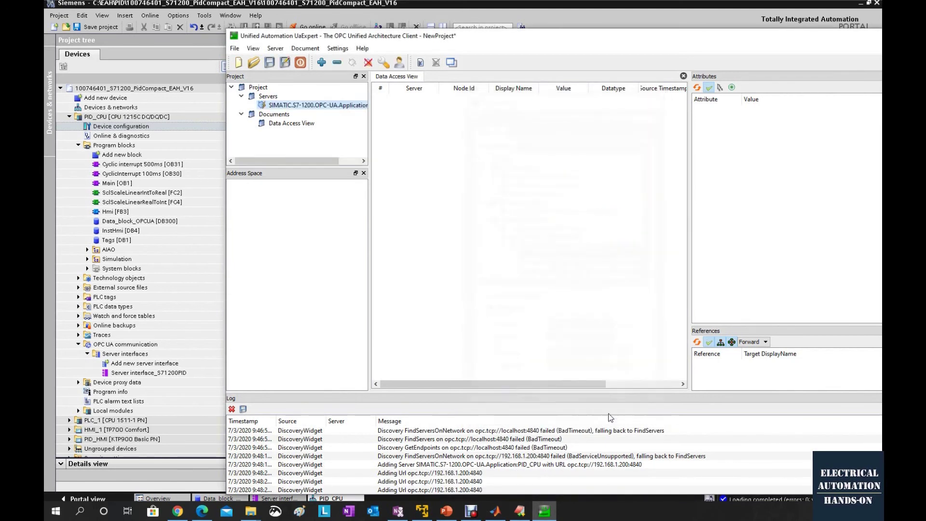
- Trust the PLC's server certificate and continue connecting
{"action": "left_click", "coordinate": [322, 413]}
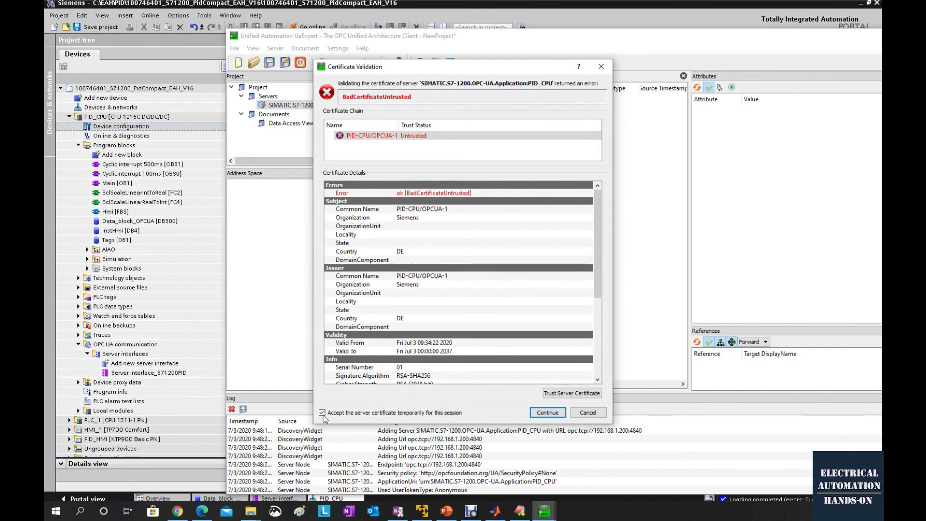
{"action": "left_click", "coordinate": [564, 393]}
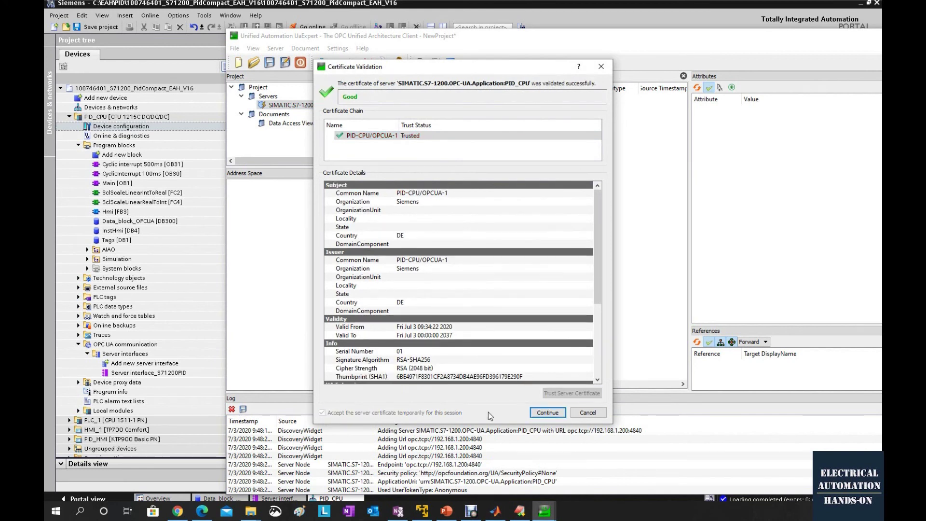
{"action": "left_click", "coordinate": [547, 413]}
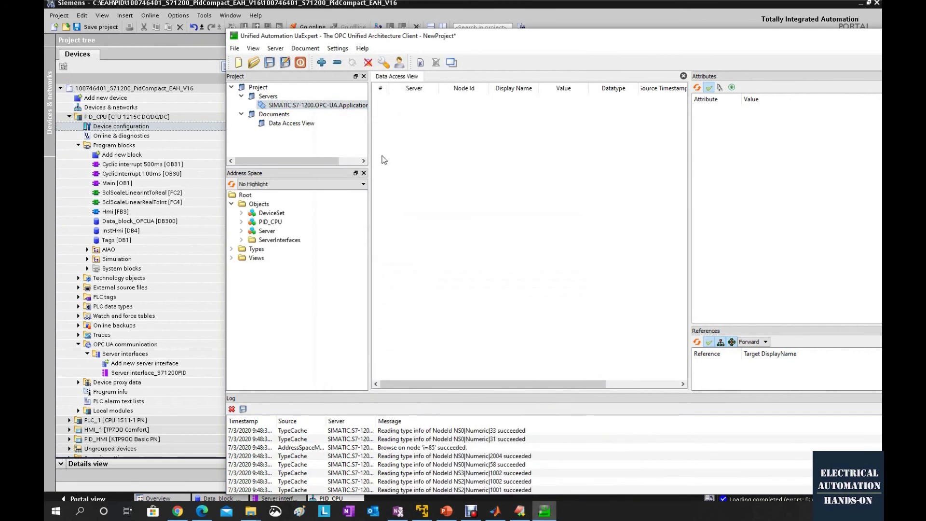
- Browse PID_CPU > ServerInterfaces and expand Server interface_S71200PID to reveal its tags
{"action": "left_click", "coordinate": [300, 222]}
{"action": "left_click", "coordinate": [285, 240]}
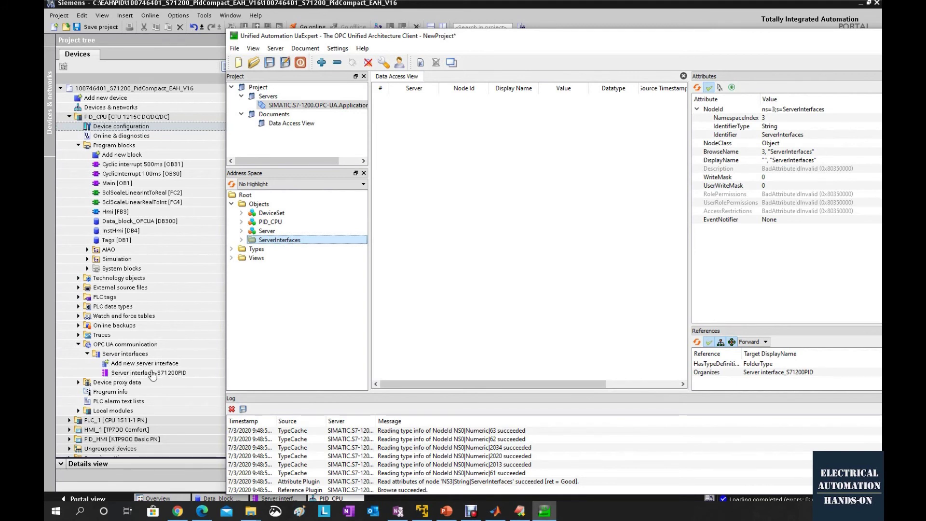
{"action": "left_click", "coordinate": [241, 240]}
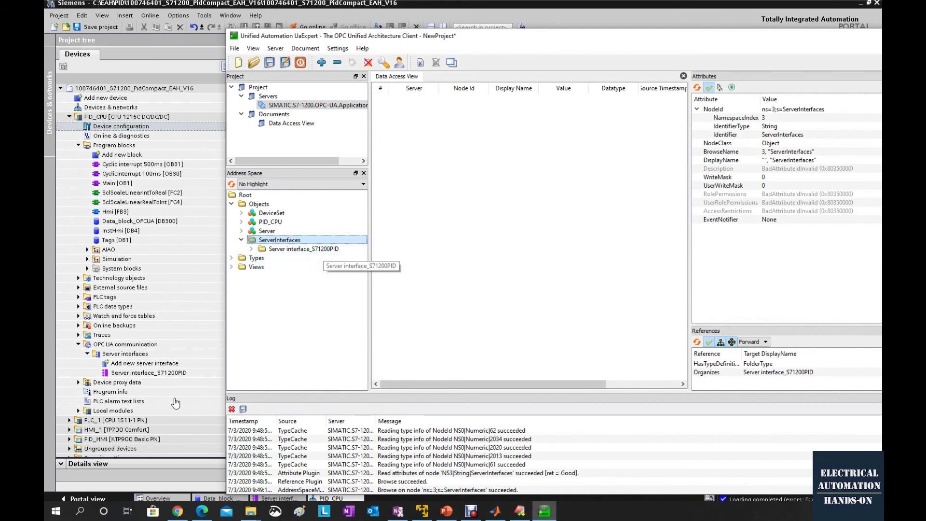
{"action": "left_click", "coordinate": [253, 250]}
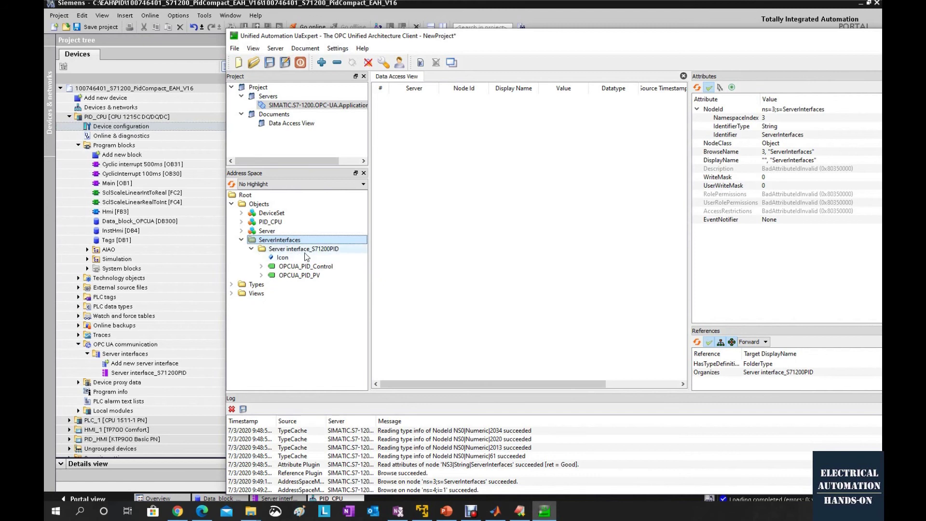
{"action": "left_click", "coordinate": [285, 249]}
- Add OPCUA_PID_Control and OPCUA_PID_PV to the Data Access View and move UaExpert aside
{"action": "left_click", "coordinate": [295, 267]}
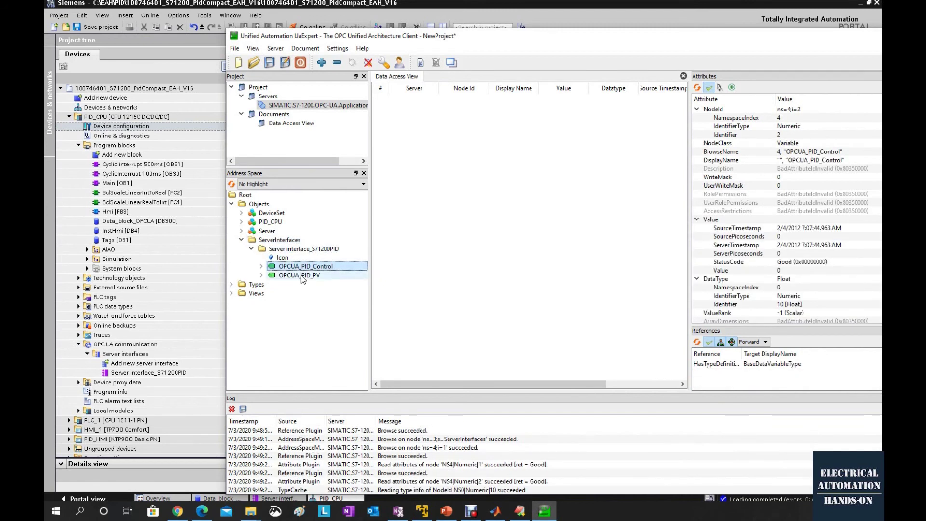
{"action": "left_click", "coordinate": [301, 277]}
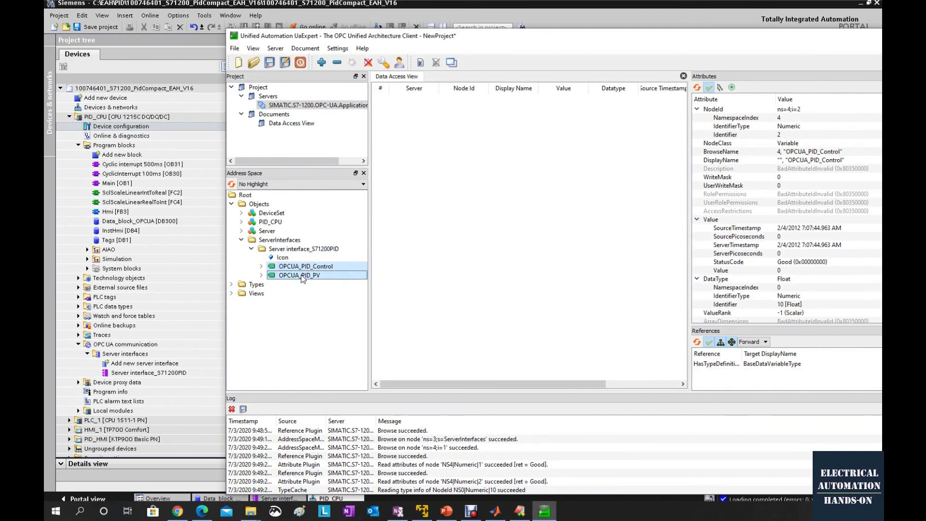
{"action": "left_click_drag", "start_coordinate": [294, 275], "coordinate": [555, 169]}
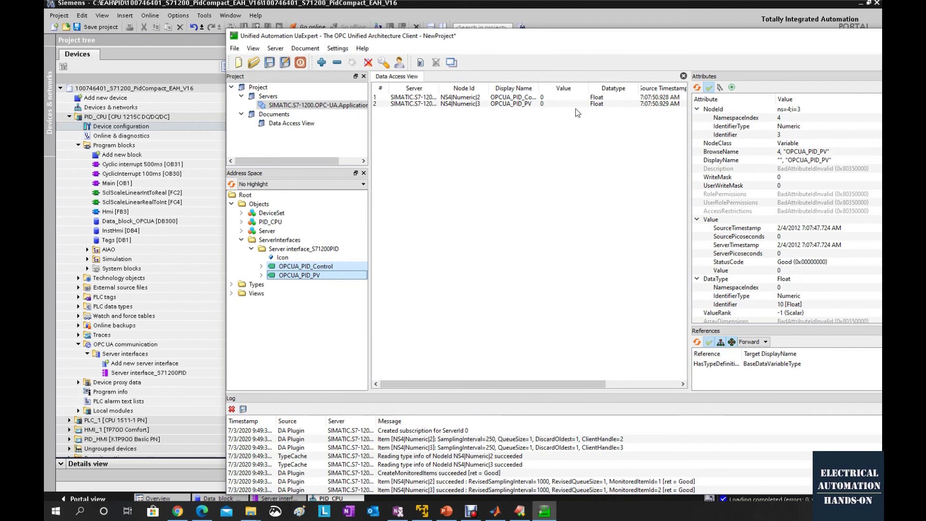
{"action": "left_click_drag", "start_coordinate": [690, 118], "coordinate": [801, 118]}
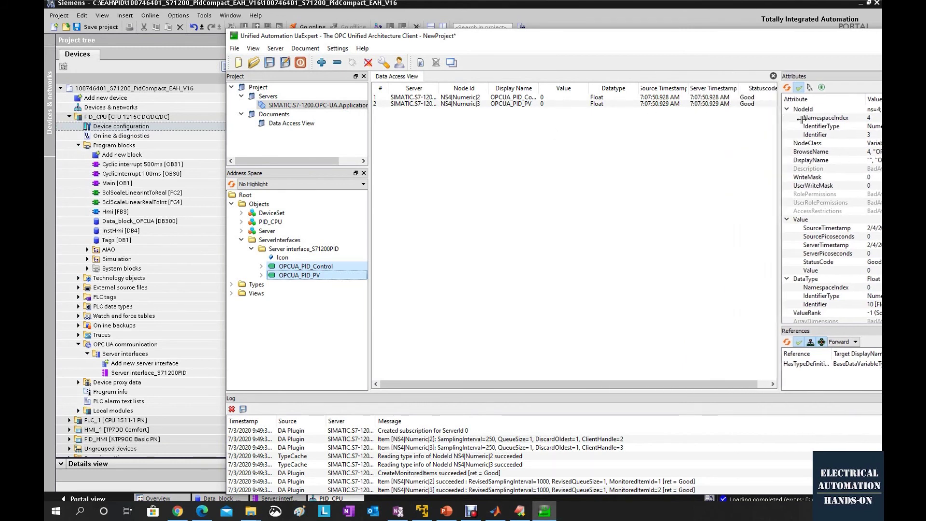
{"action": "left_click_drag", "start_coordinate": [714, 41], "coordinate": [654, 45]}
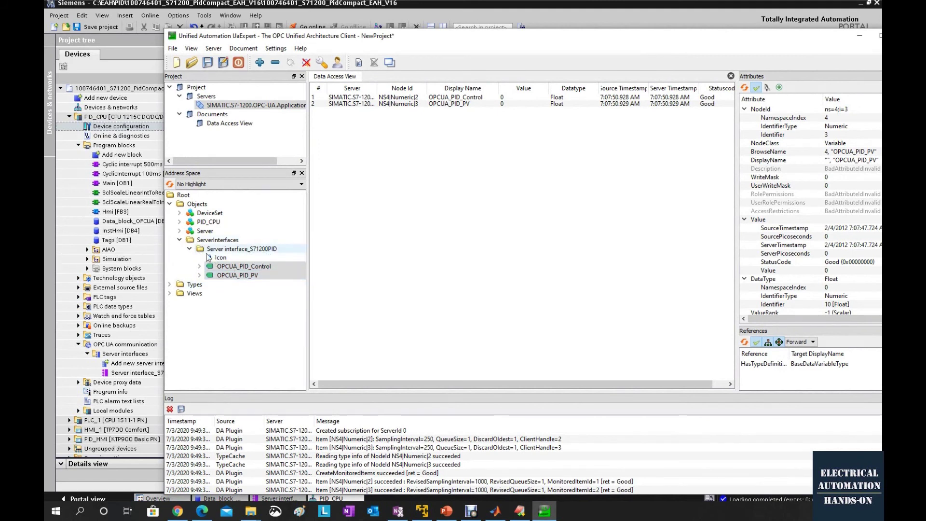
{"action": "left_click_drag", "start_coordinate": [693, 44], "coordinate": [666, 38]}
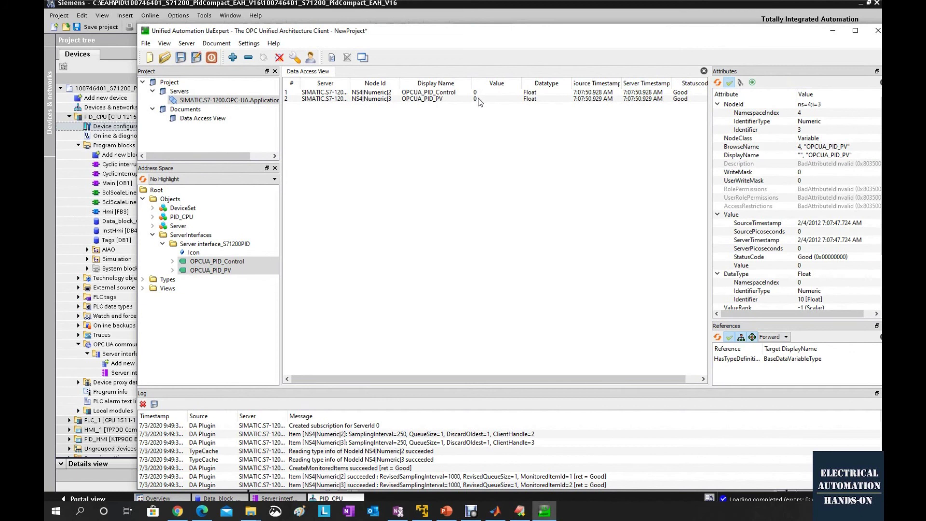
{"action": "left_click_drag", "start_coordinate": [459, 33], "coordinate": [592, 125]}
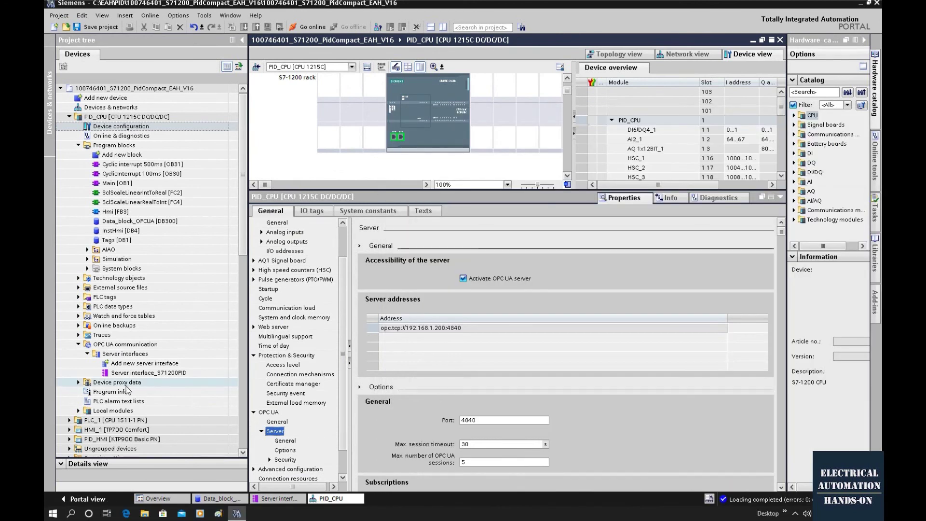
- Create a new watch table, Watch table_1, under Watch and force tables
{"action": "left_click", "coordinate": [78, 315]}
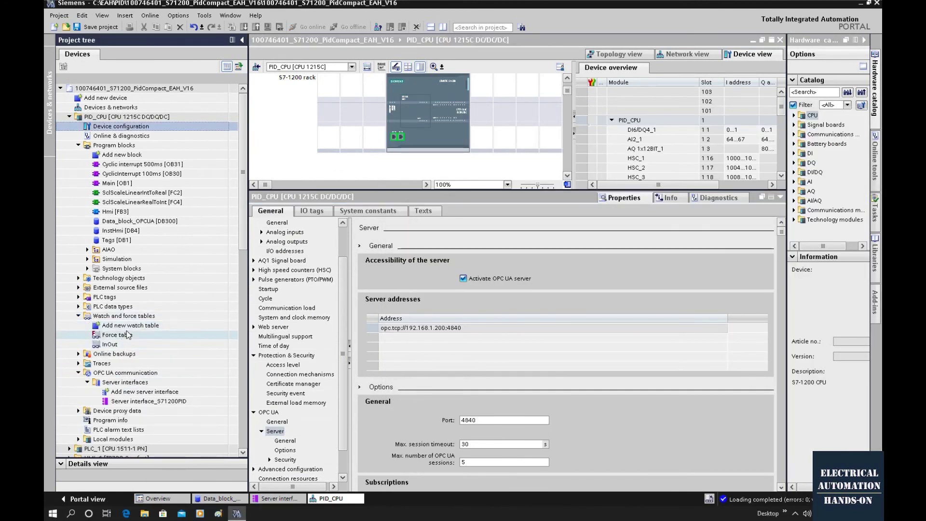
{"action": "double_click", "coordinate": [128, 327]}
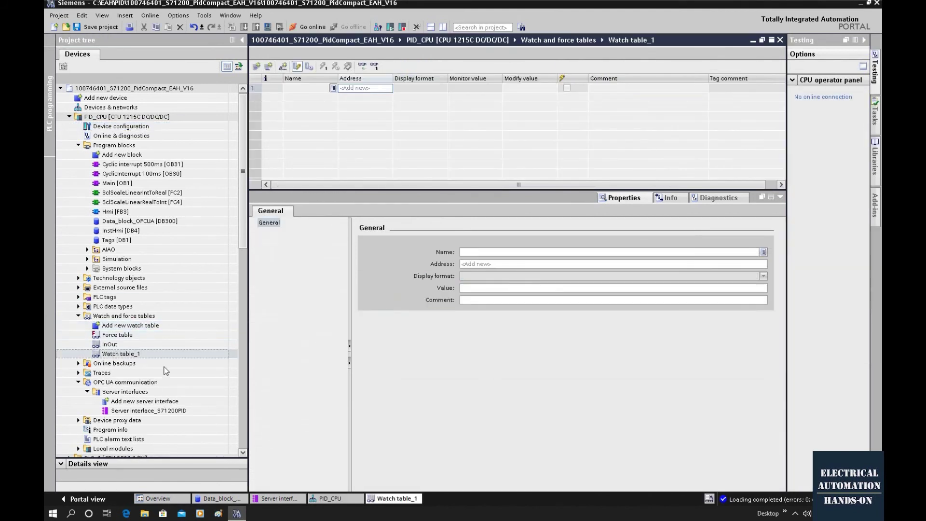
{"action": "left_click", "coordinate": [285, 88]}
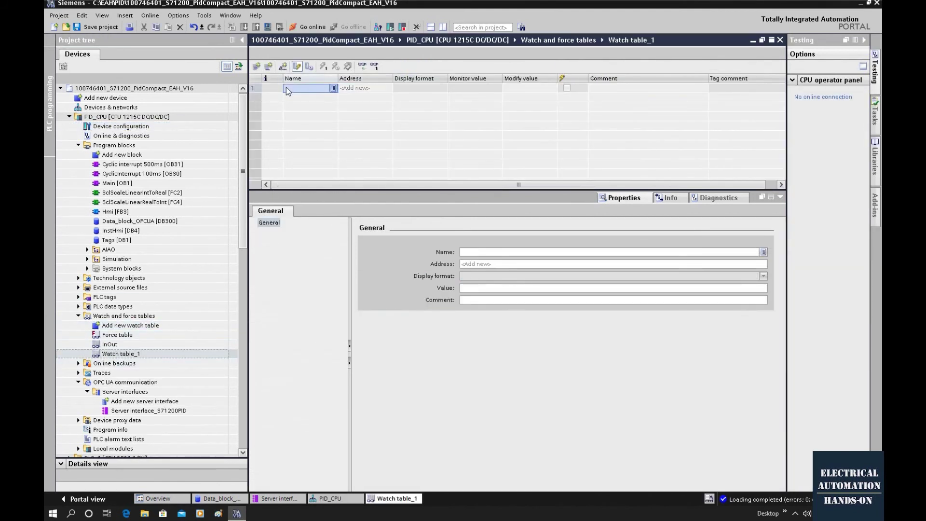
- Drag both Data_block_OPCUA tags into Watch table_1 and monitor all values online
{"action": "double_click", "coordinate": [120, 223]}
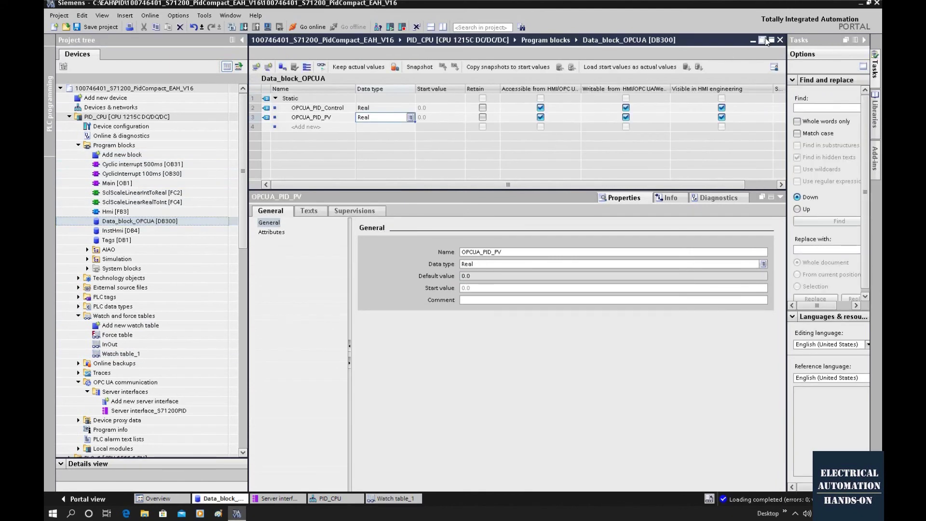
{"action": "left_click_drag", "start_coordinate": [713, 45], "coordinate": [912, 83]}
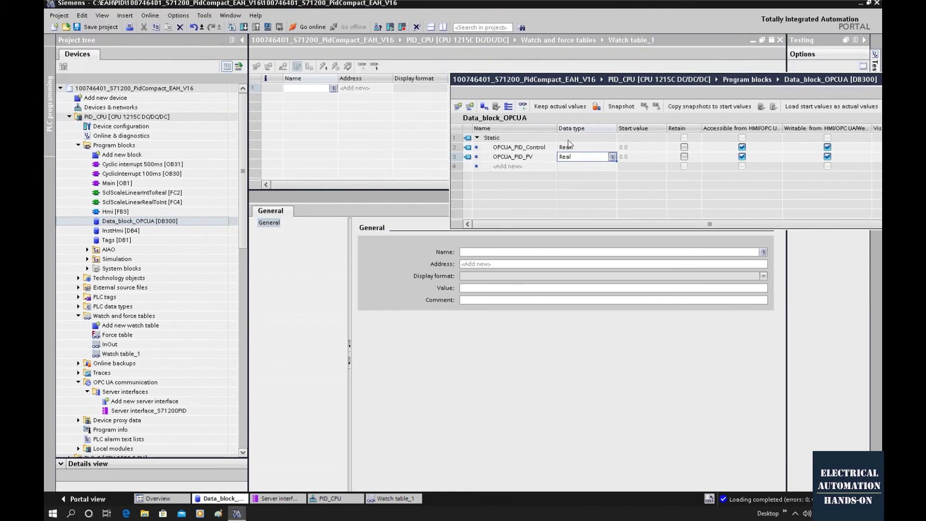
{"action": "left_click_drag", "start_coordinate": [529, 162], "coordinate": [307, 106]}
{"action": "left_click_drag", "start_coordinate": [767, 85], "coordinate": [509, 151]}
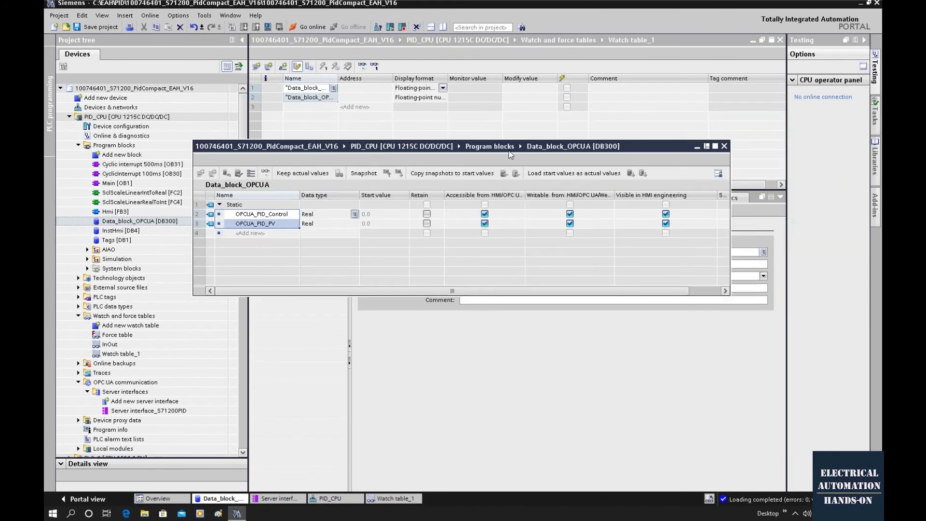
{"action": "left_click", "coordinate": [724, 145]}
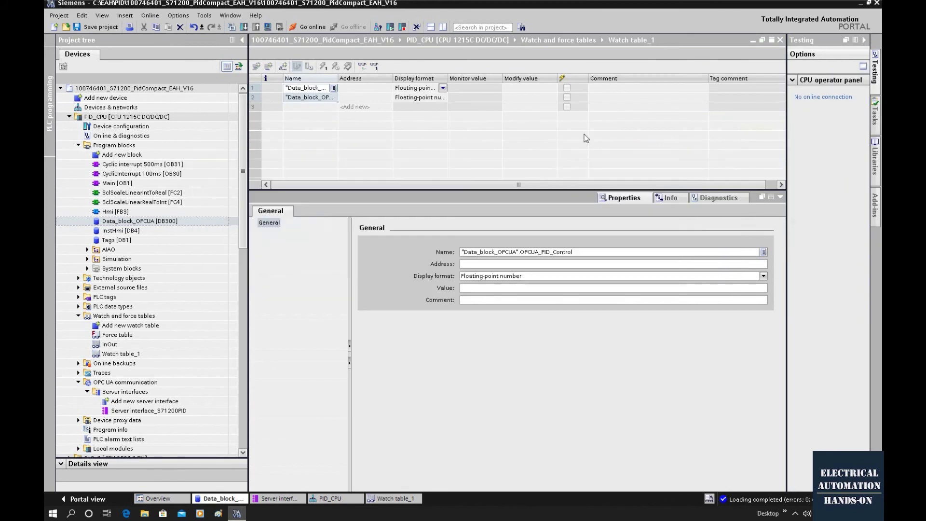
{"action": "left_click", "coordinate": [363, 68]}
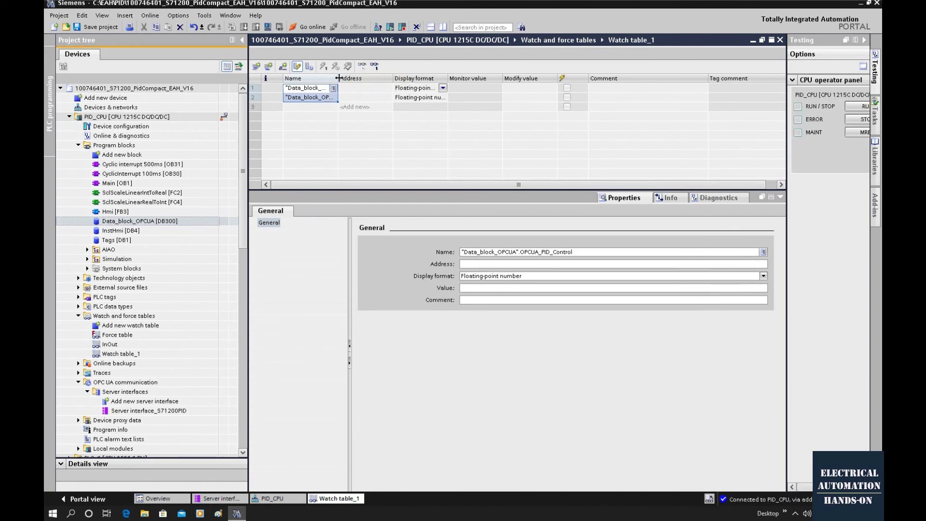
- Widen the watch table's Name column and place UaExpert beside it
{"action": "left_click_drag", "start_coordinate": [368, 82], "coordinate": [385, 81]}
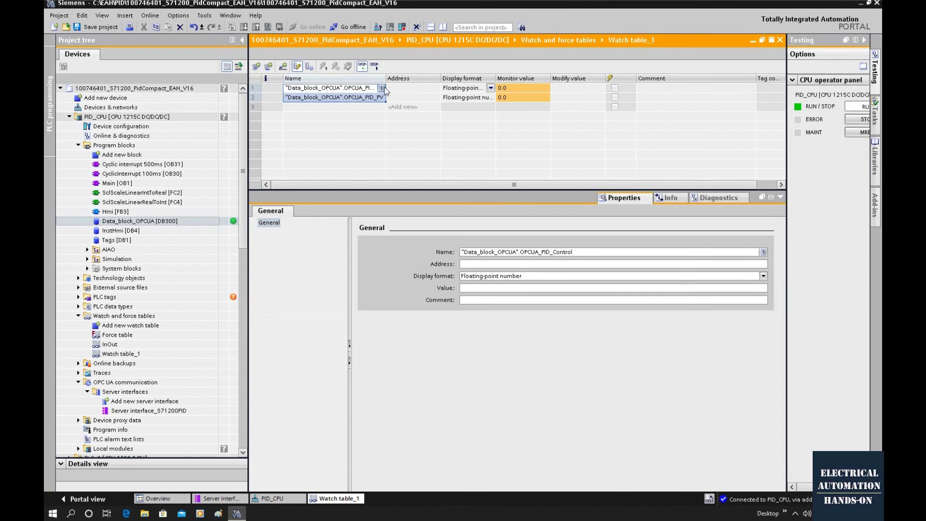
{"action": "left_click_drag", "start_coordinate": [386, 81], "coordinate": [451, 81]}
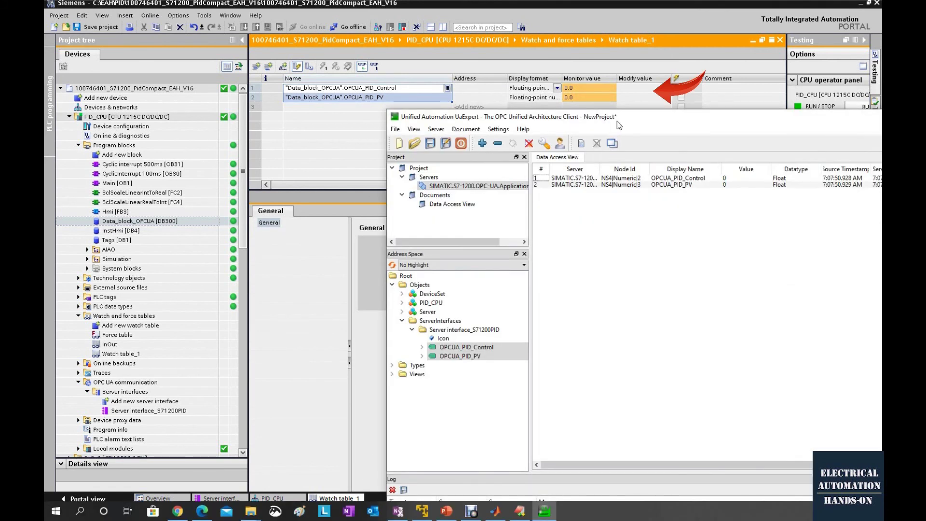
{"action": "left_click_drag", "start_coordinate": [618, 120], "coordinate": [466, 164]}
- Write 20 to OPCUA_PID_Control and 30 to OPCUA_PID_PV in UaExpert's Data Access View
{"action": "double_click", "coordinate": [585, 222]}
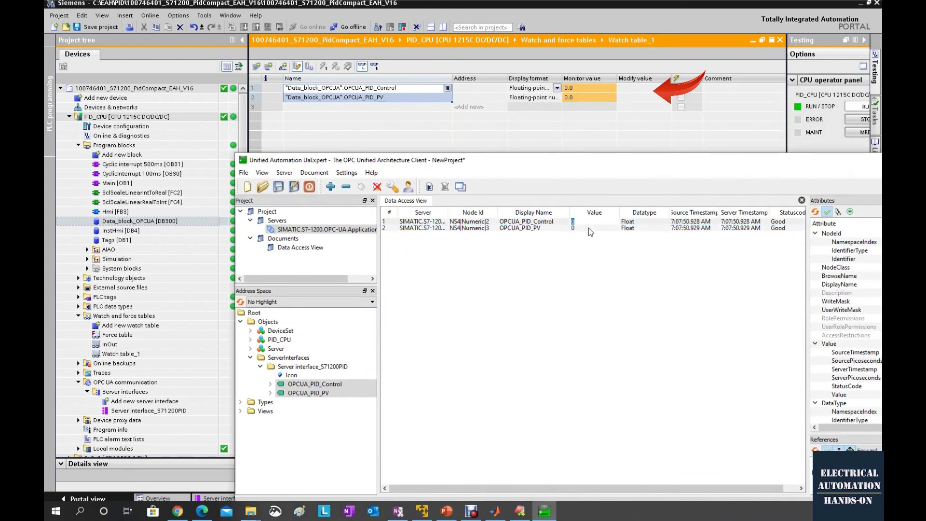
{"action": "type", "text": "20"}
{"action": "key", "text": "Return"}
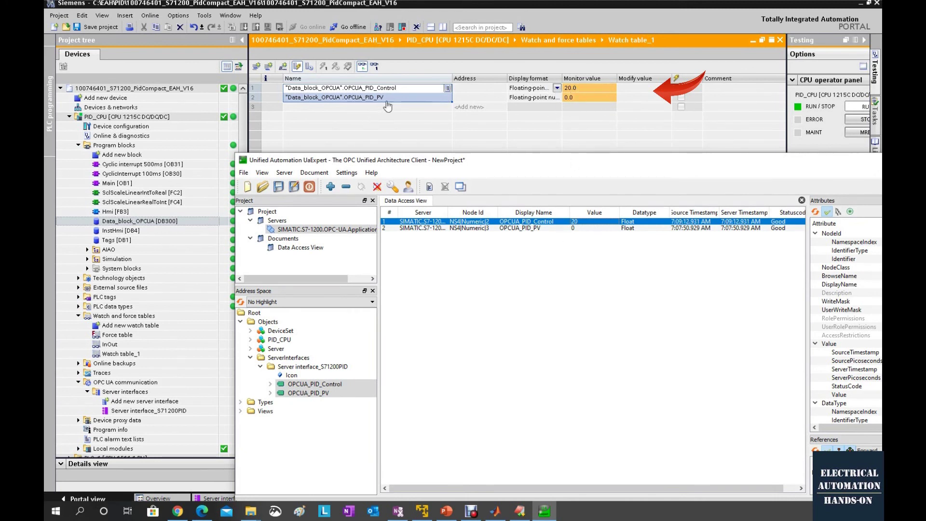
{"action": "double_click", "coordinate": [574, 229]}
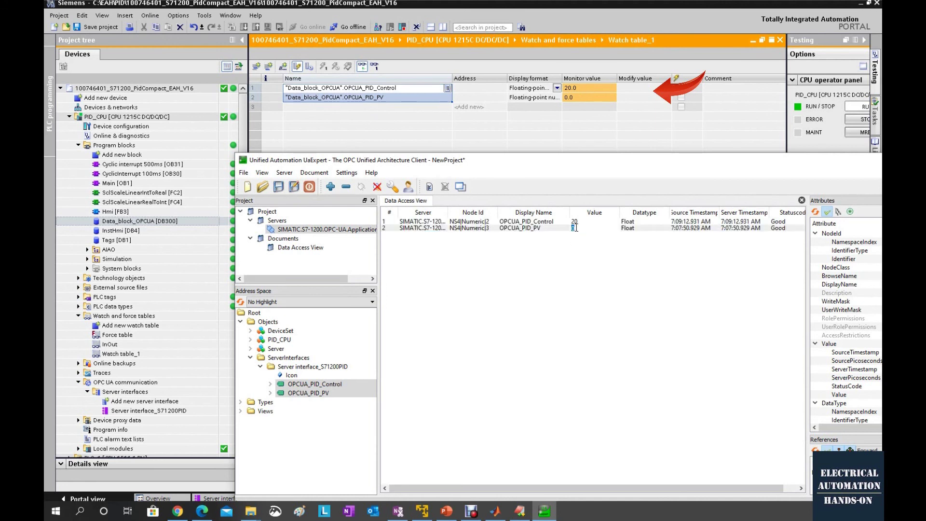
{"action": "type", "text": "30"}
{"action": "key", "text": "Return"}
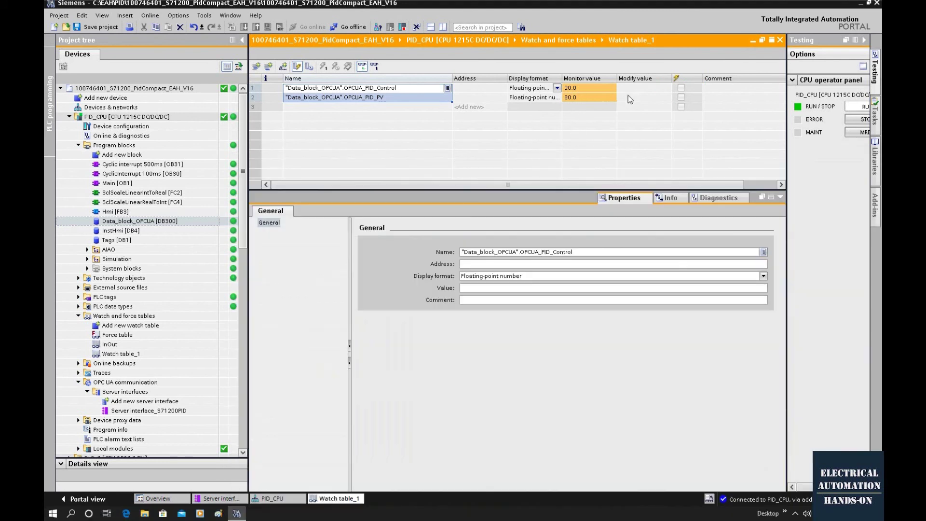
- Write 15.0 to OPCUA_PID_Control from Watch table_1 so UaExpert reads 15
{"action": "double_click", "coordinate": [637, 88]}
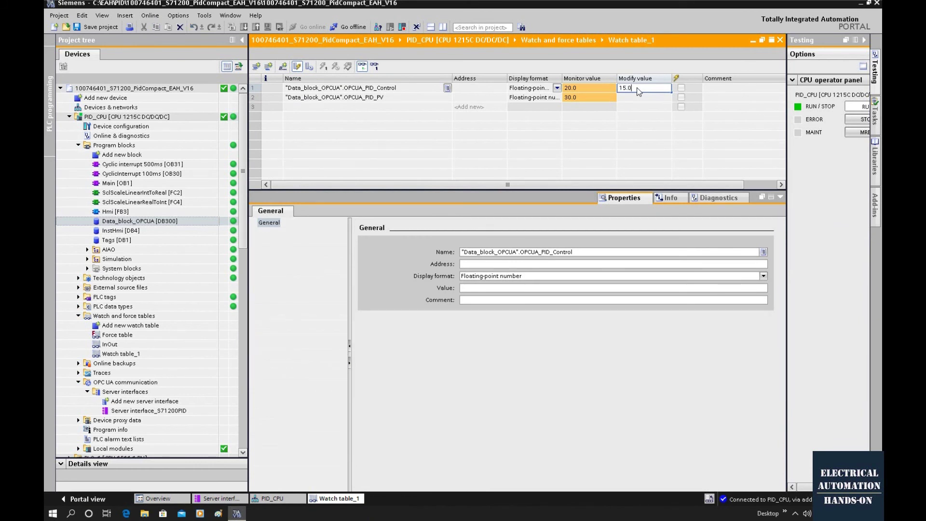
{"action": "key", "text": "Return"}
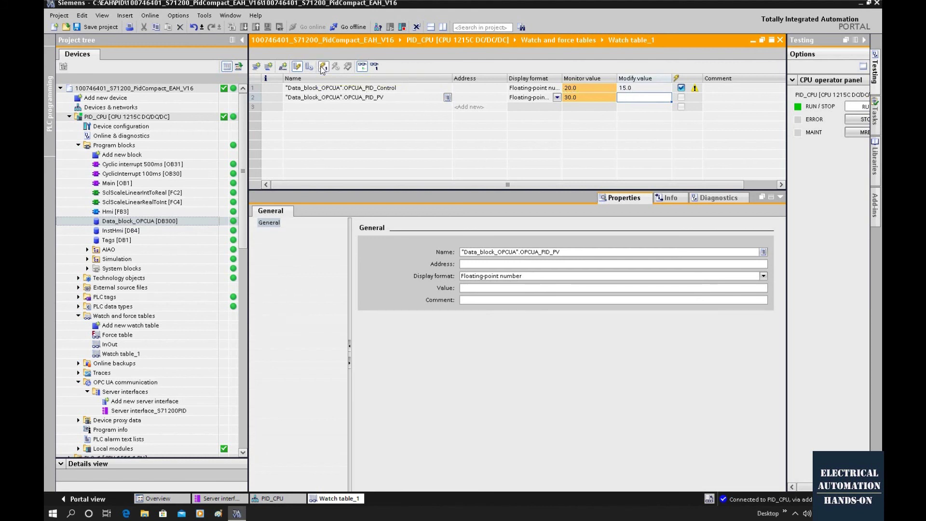
{"action": "left_click", "coordinate": [323, 69]}
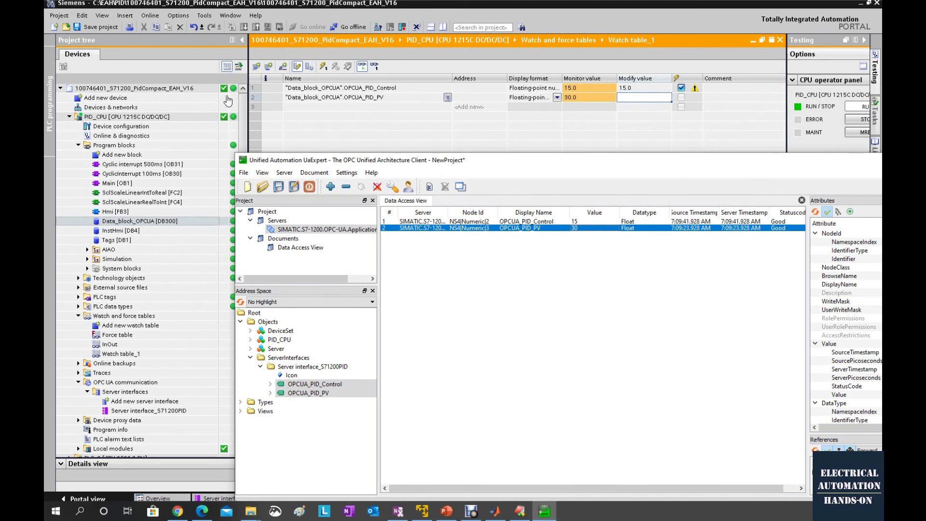
- Check the NodeIds of OPCUA_PID_Control (ns=4;i=2) and OPCUA_PID_PV (ns=4;i=3, value 30), then minimize UaExpert
{"action": "left_click_drag", "start_coordinate": [378, 163], "coordinate": [474, 155]}
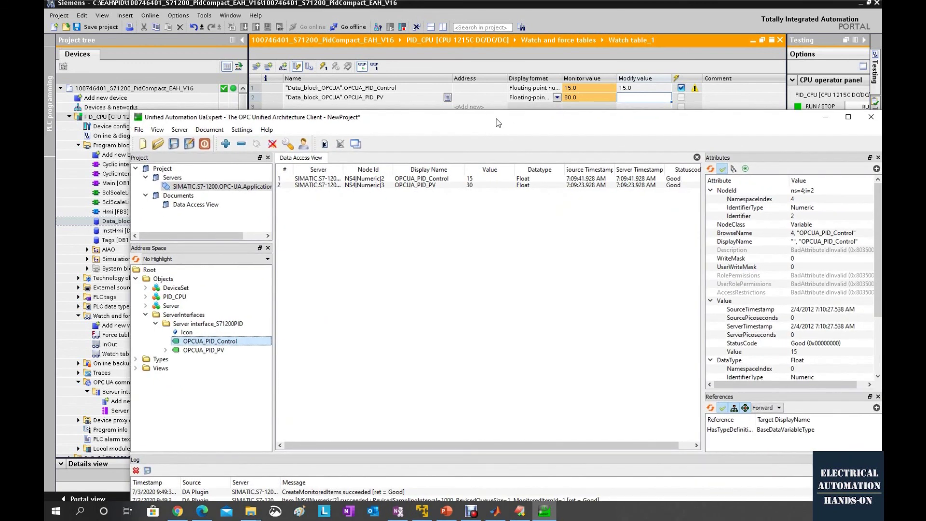
{"action": "left_click_drag", "start_coordinate": [410, 123], "coordinate": [385, 139]}
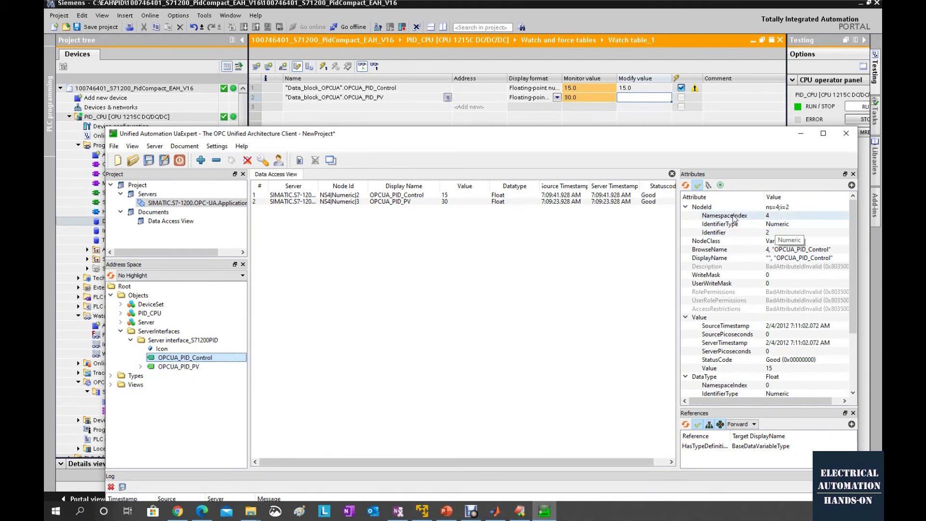
{"action": "left_click", "coordinate": [693, 212]}
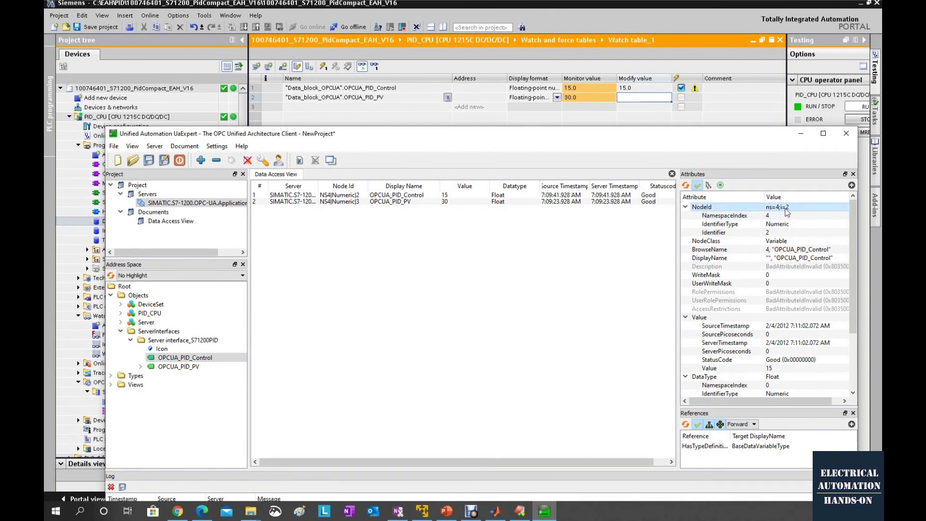
{"action": "left_click", "coordinate": [206, 361]}
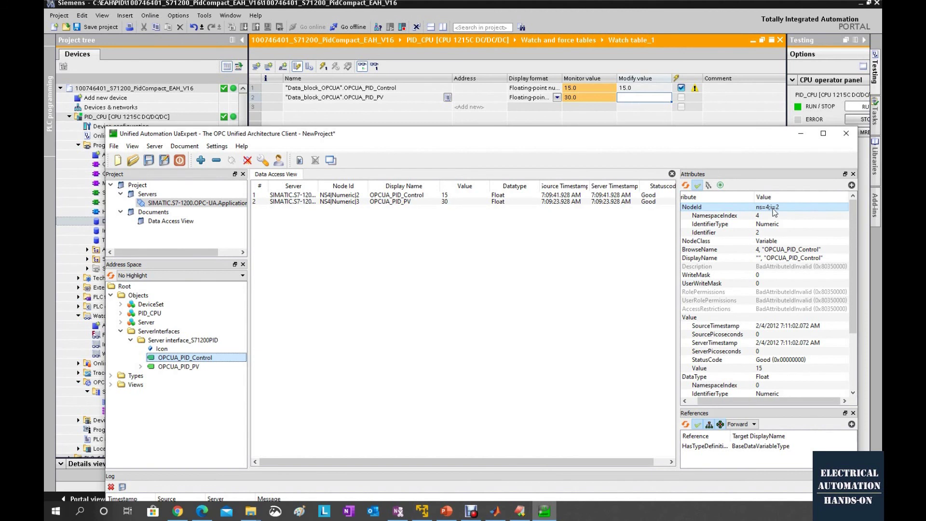
{"action": "left_click", "coordinate": [185, 358]}
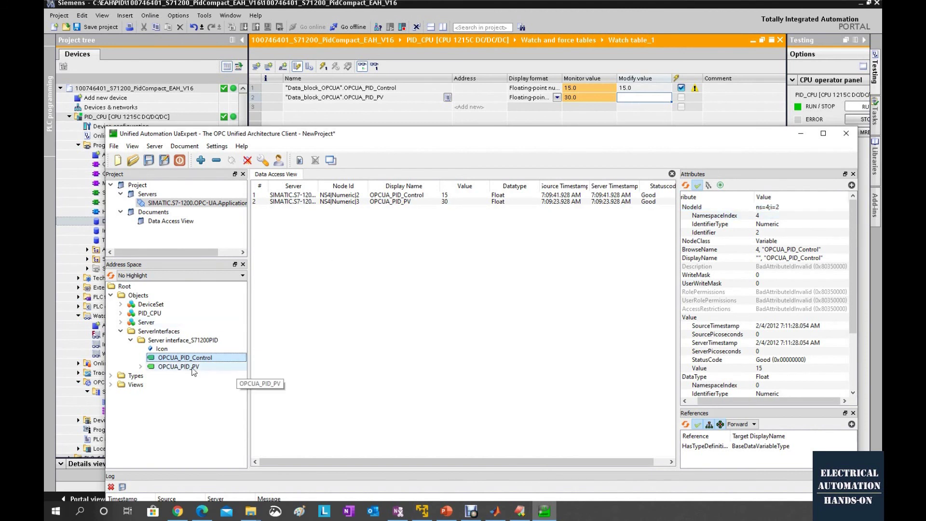
{"action": "left_click", "coordinate": [193, 373]}
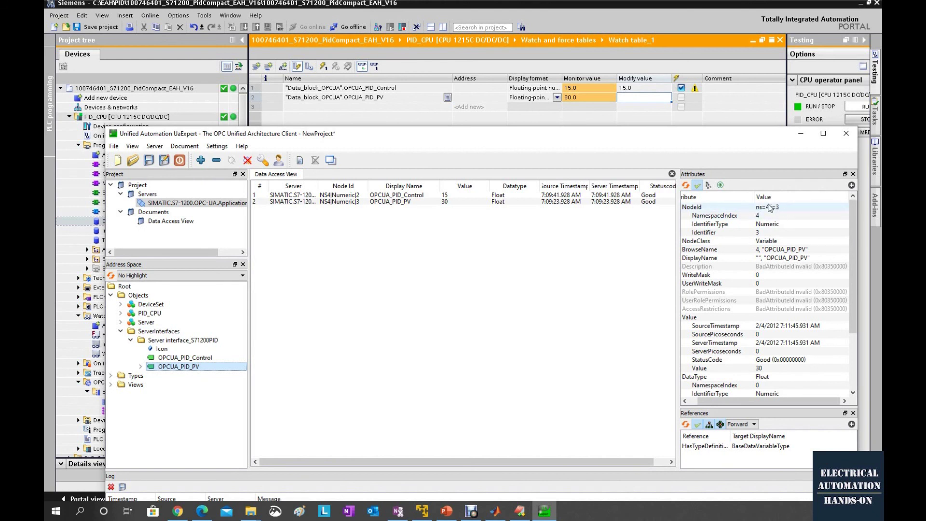
{"action": "left_click", "coordinate": [800, 133]}
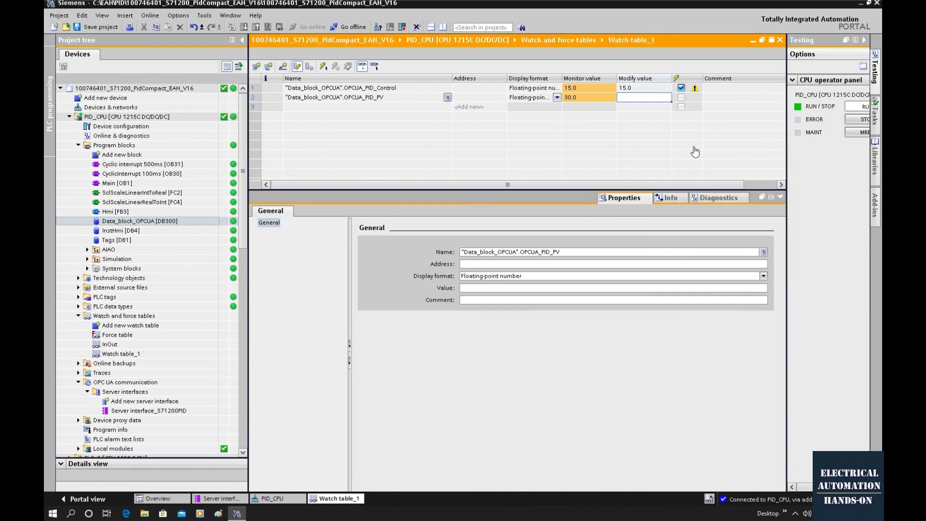